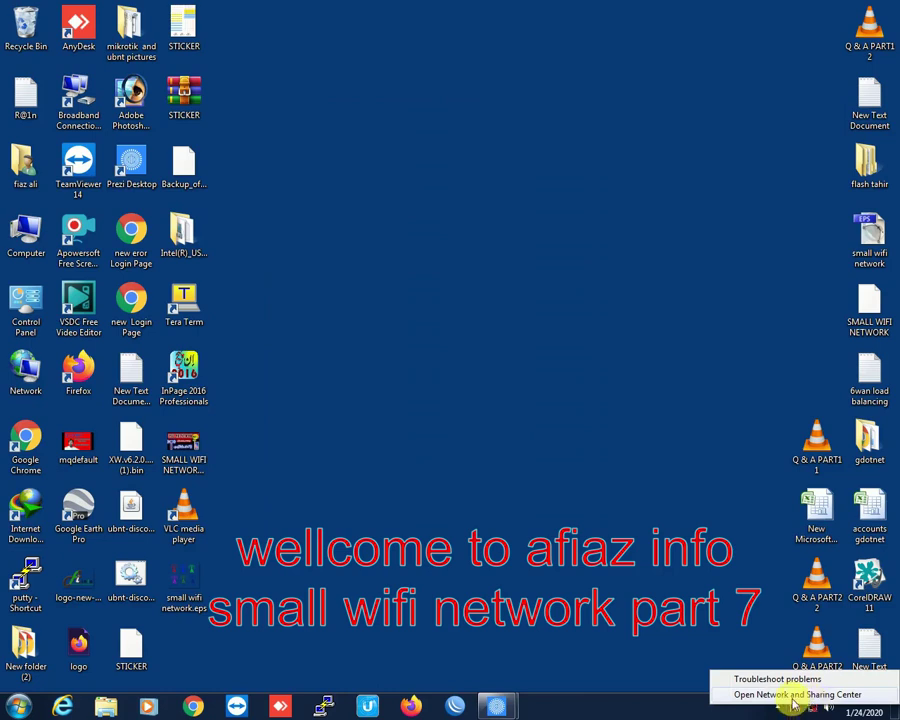
Step: Open the Network and Sharing Center and move its window up and left
left_click(818, 695)
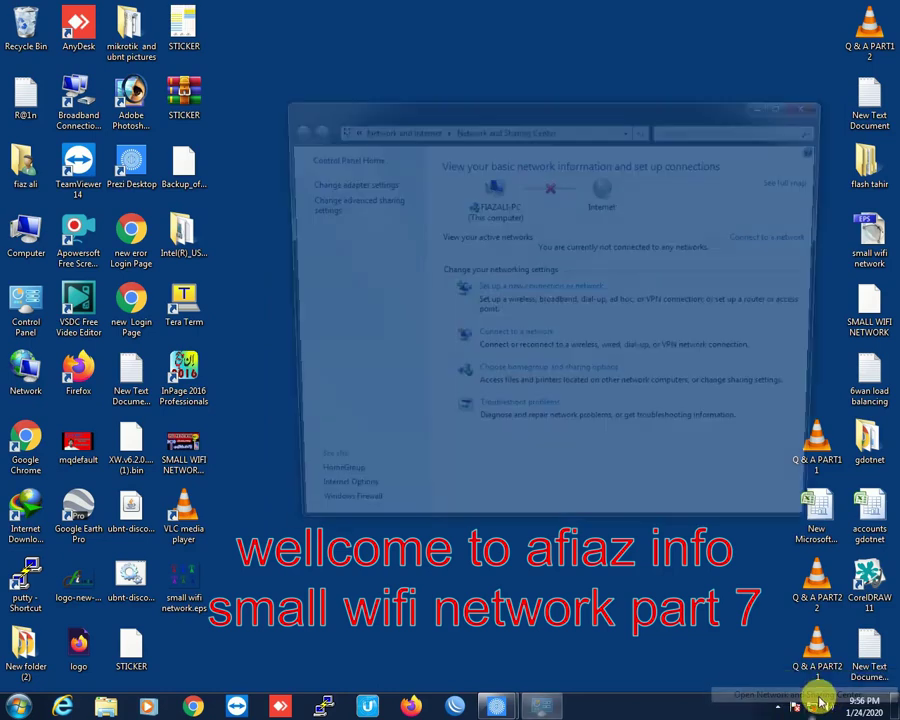
left_click_drag(677, 118, 556, 69)
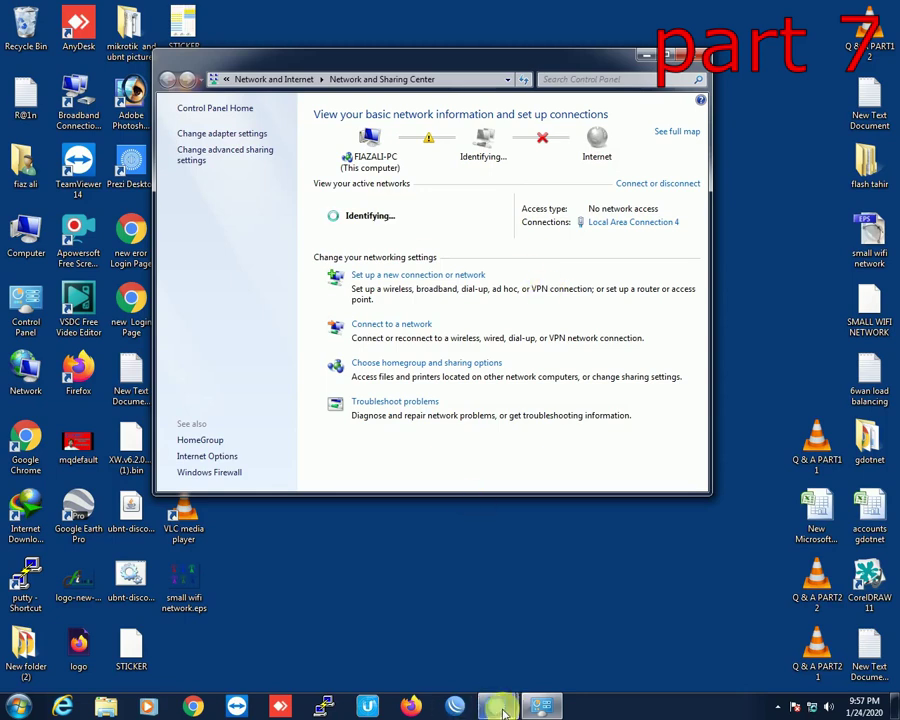
Step: Show the 'small isp designs' Prezi diagram of antenna, PoE adapter and laptop at 192.168.1.20
mouse_move(505, 708)
left_click(546, 643)
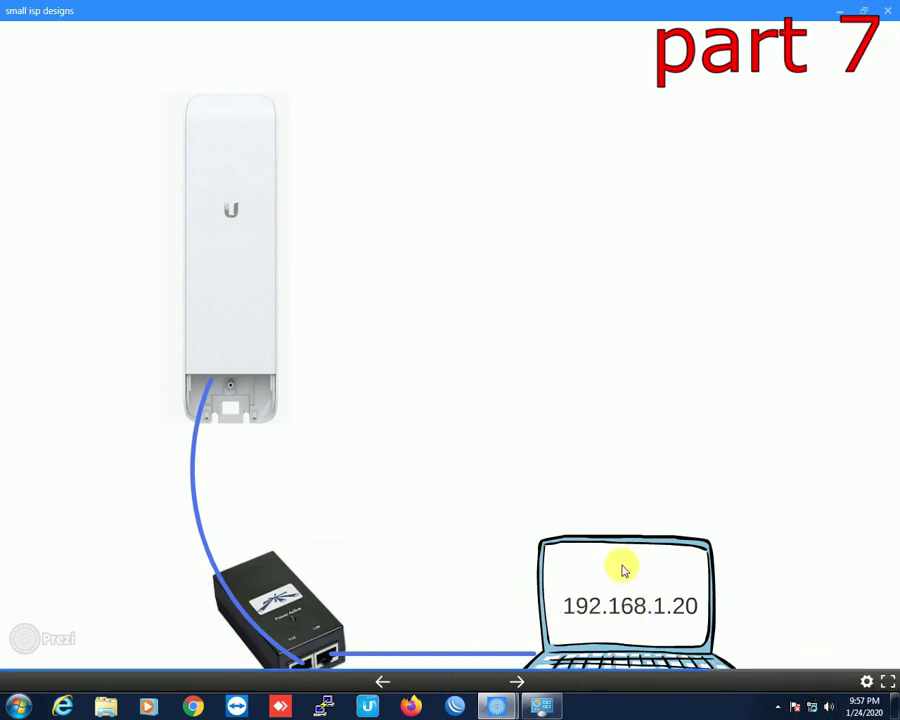
right_click(811, 706)
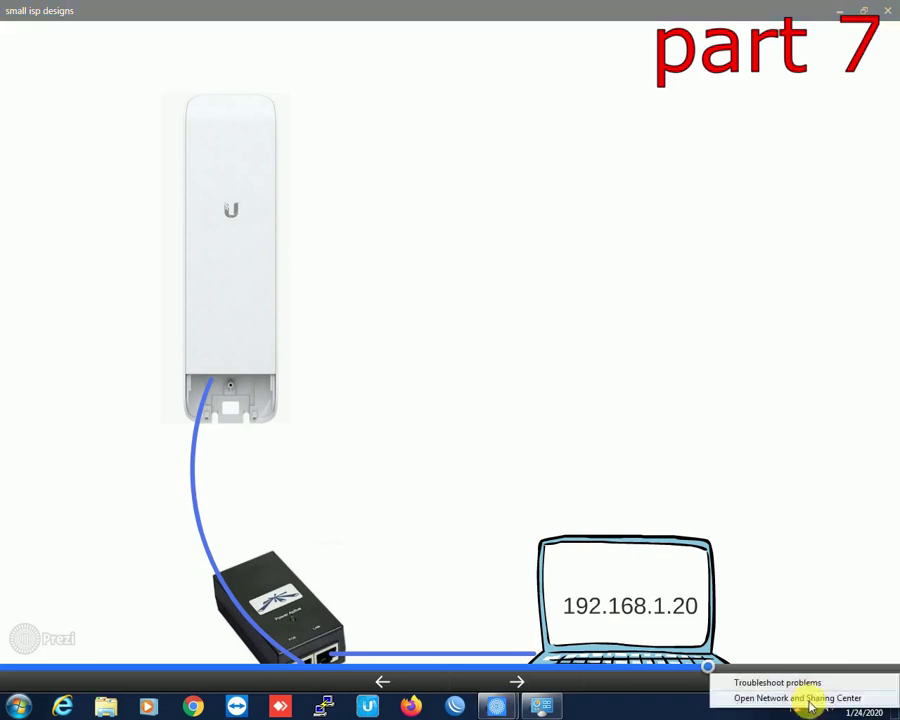
Step: Open Local Area Connection 4's properties and select Internet Protocol Version 4 (TCP/IPv4)
left_click(805, 698)
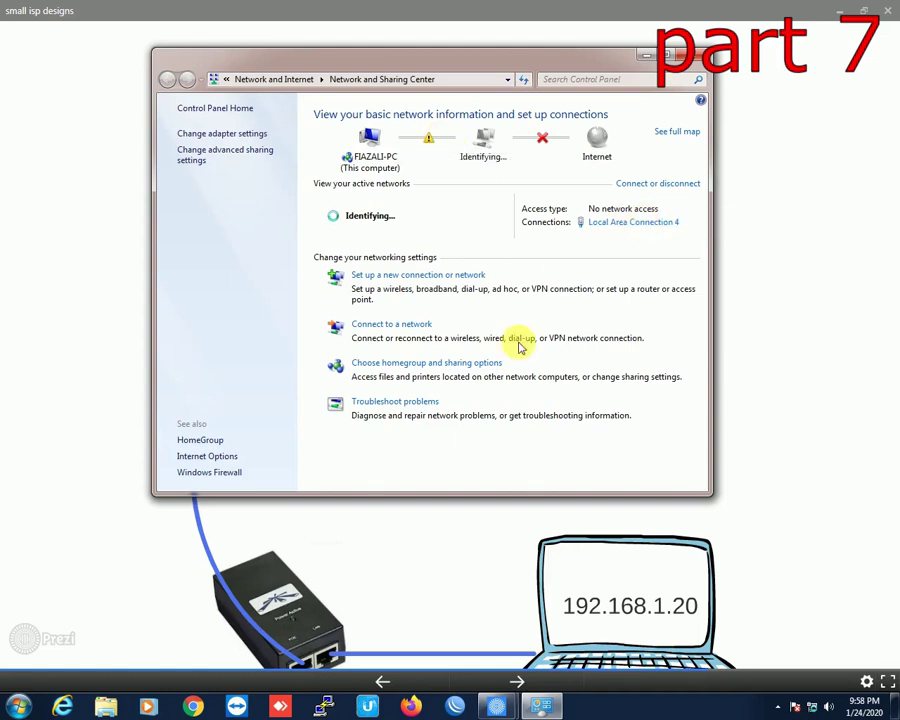
left_click(622, 223)
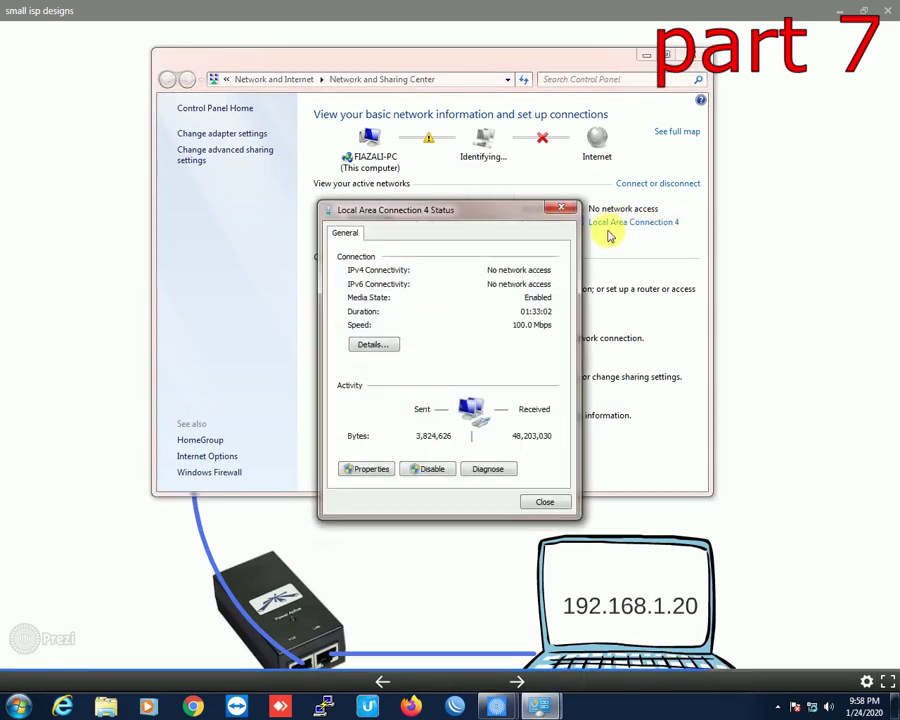
left_click_drag(473, 212, 409, 141)
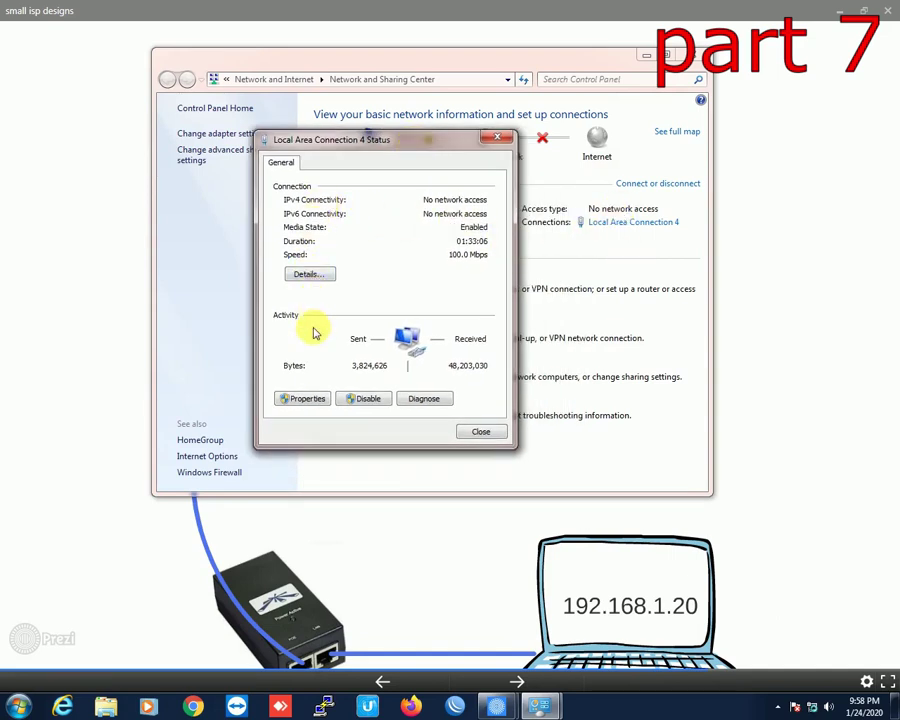
left_click(301, 400)
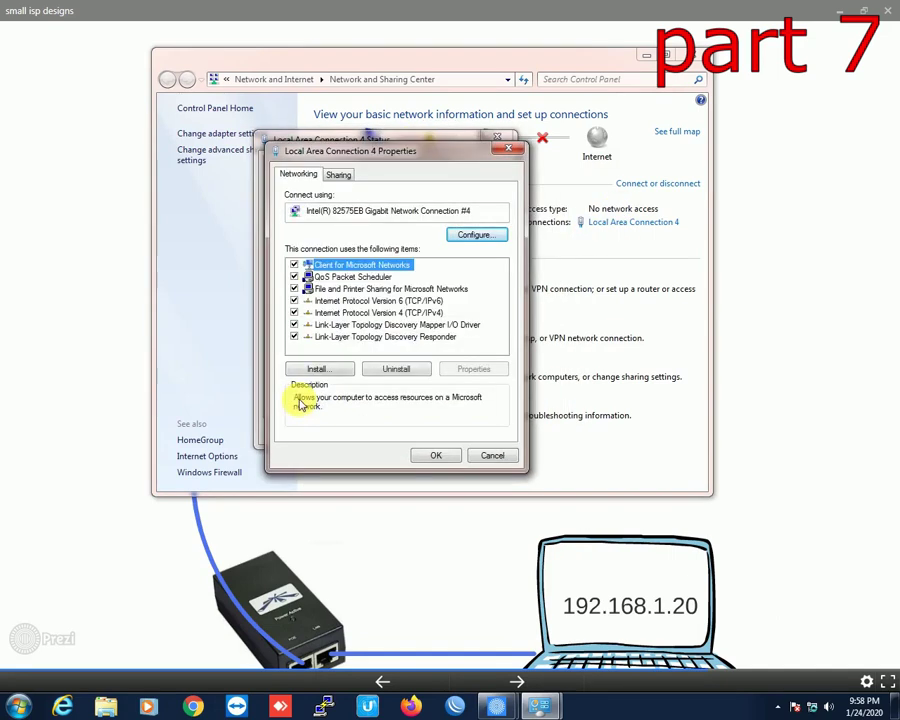
left_click(364, 313)
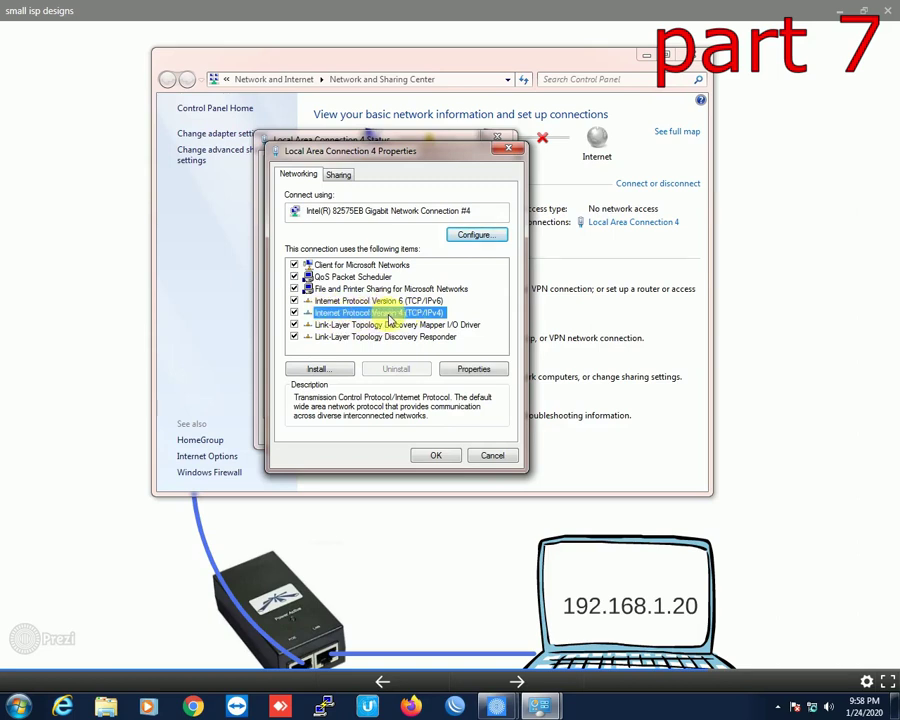
Step: Switch TCP/IPv4 to a manual address and enter the IP 192.168.1.20
double_click(390, 318)
left_click(362, 306)
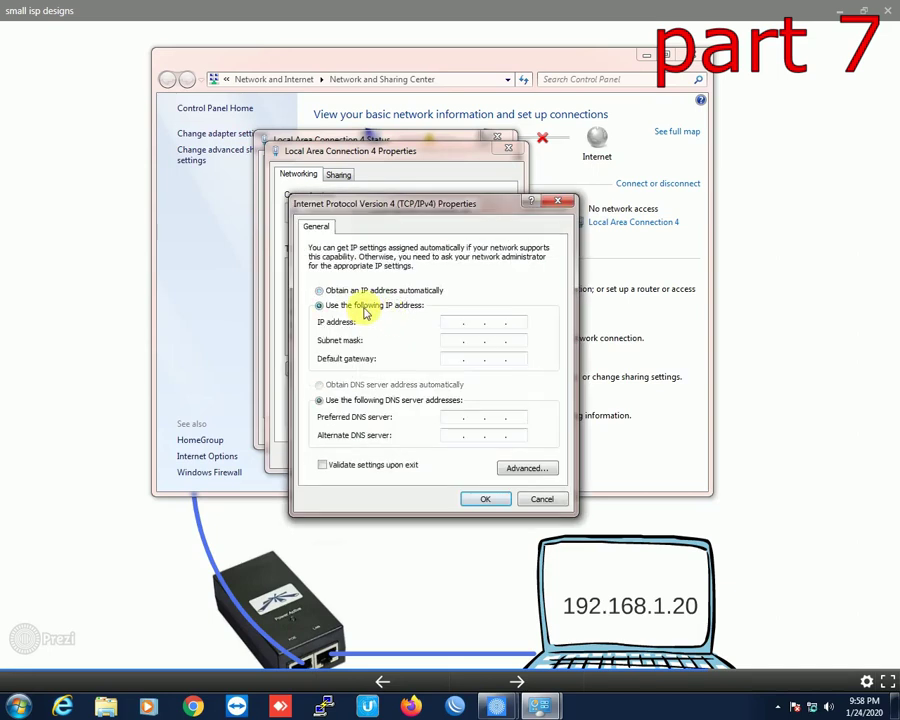
left_click(353, 292)
left_click(353, 305)
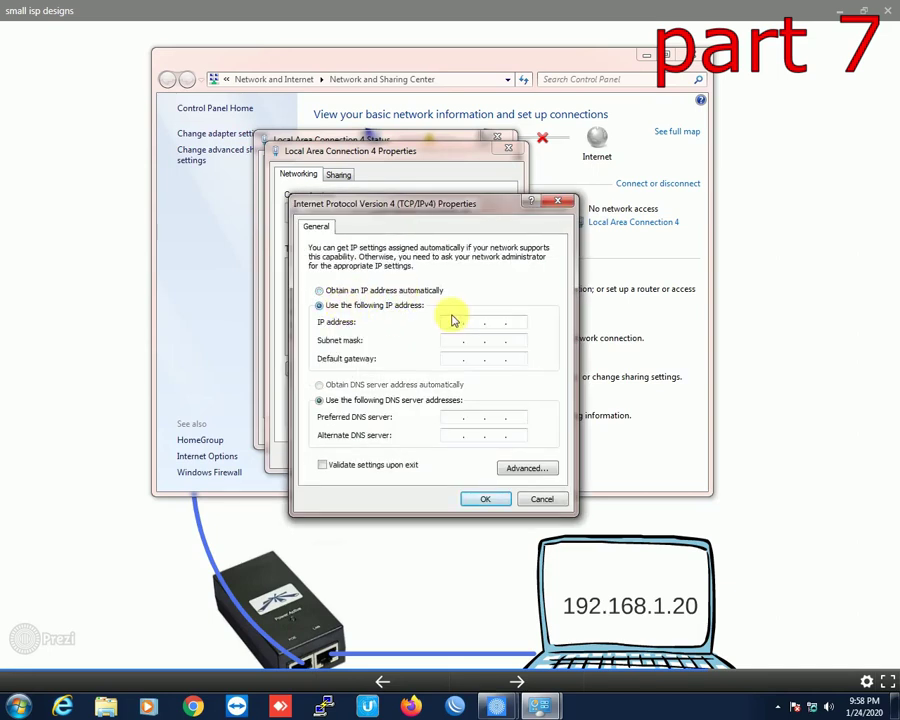
left_click(453, 321)
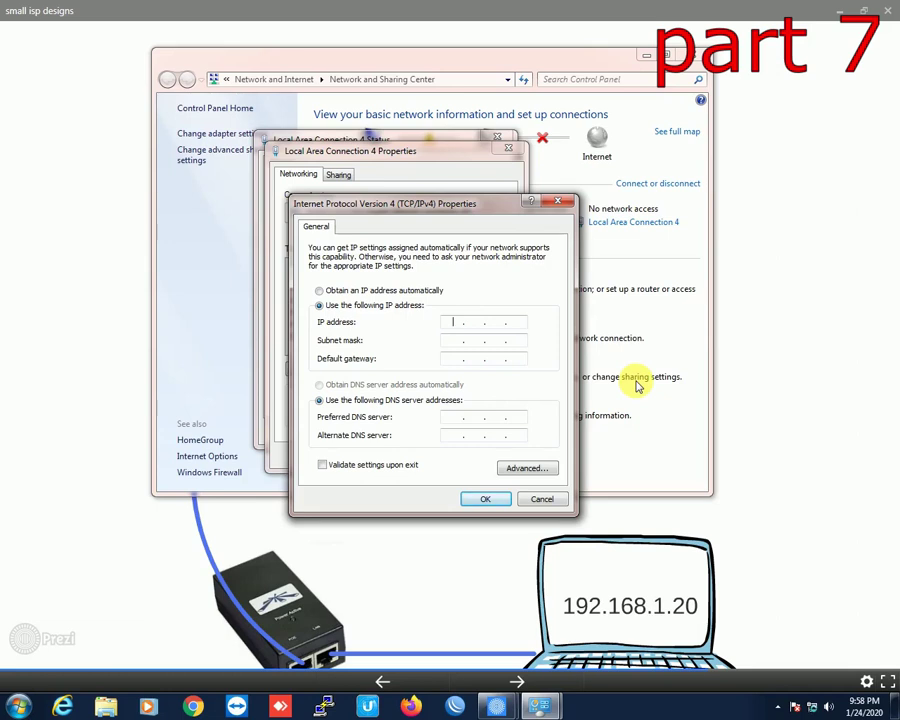
type("192168")
type("1.")
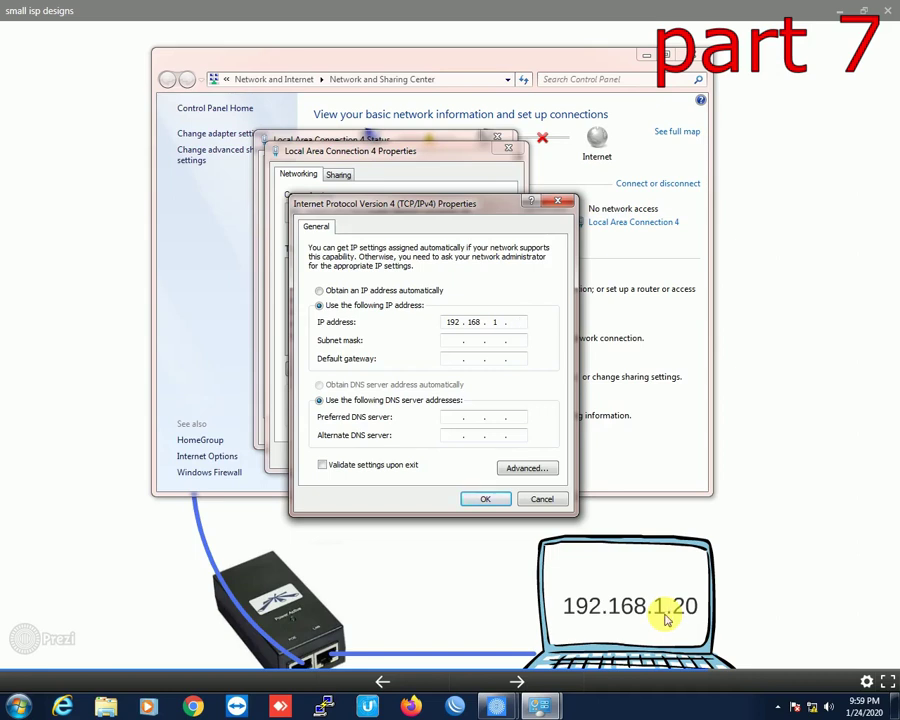
type("20")
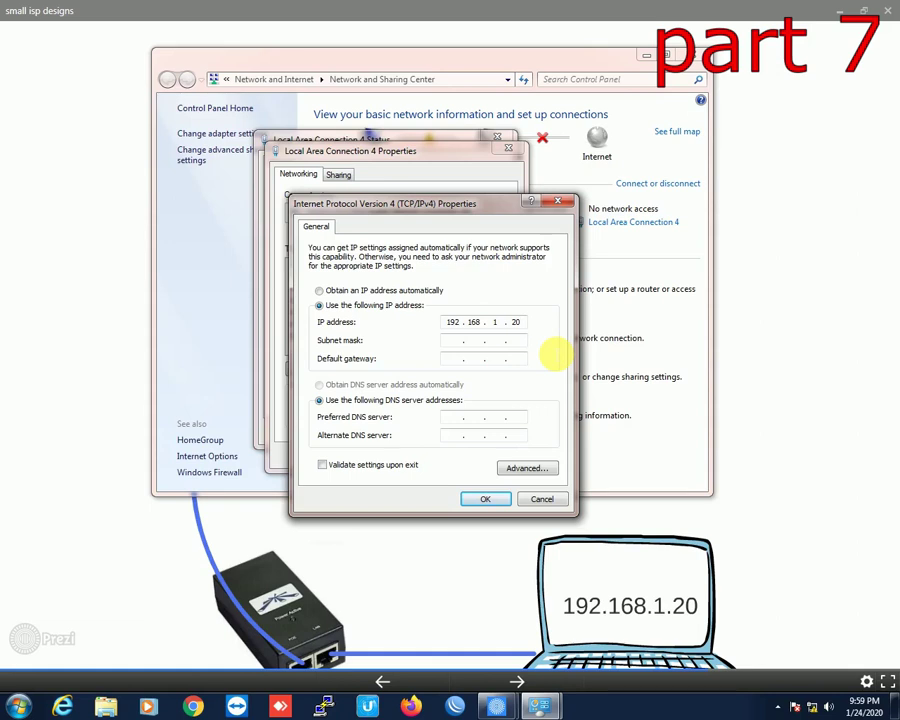
Step: Change the IP to 192.168.1.50 with subnet mask 255.255.255.0 and apply the settings
key("BackSpace")
key("BackSpace")
type("5")
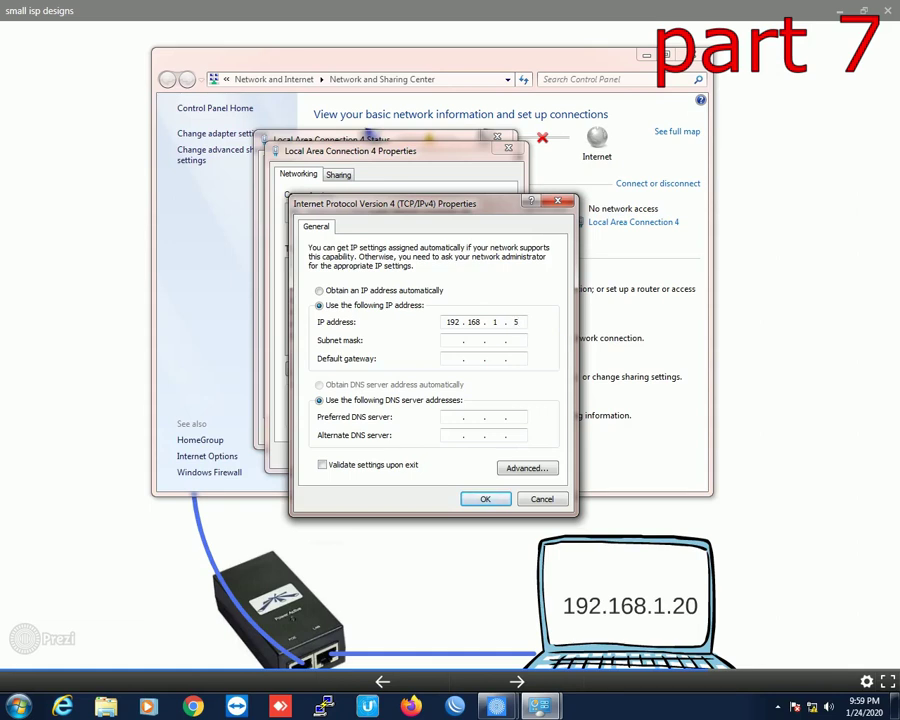
type("0")
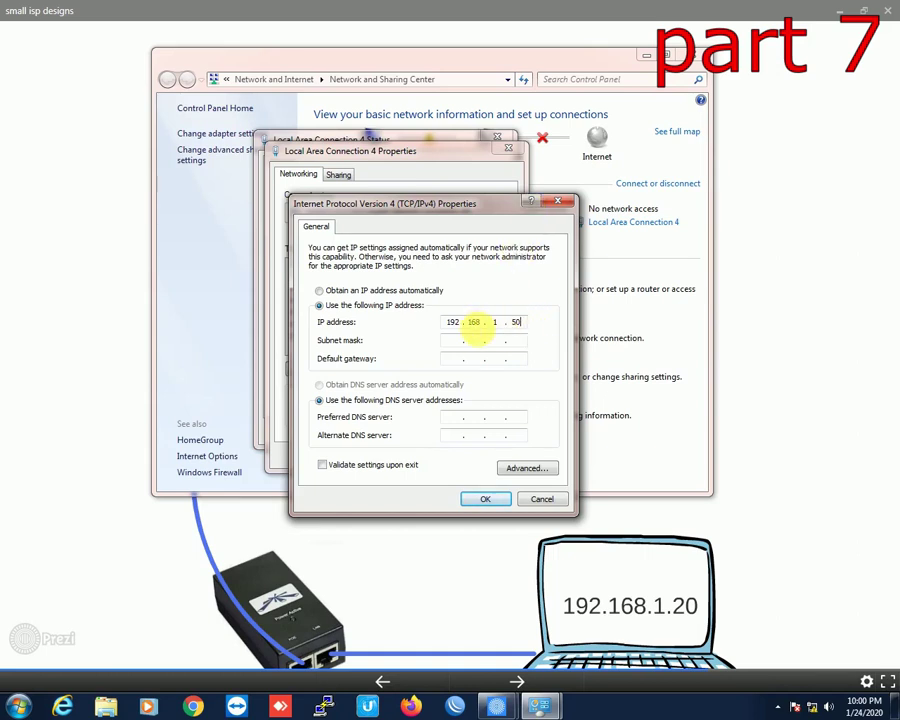
left_click(460, 341)
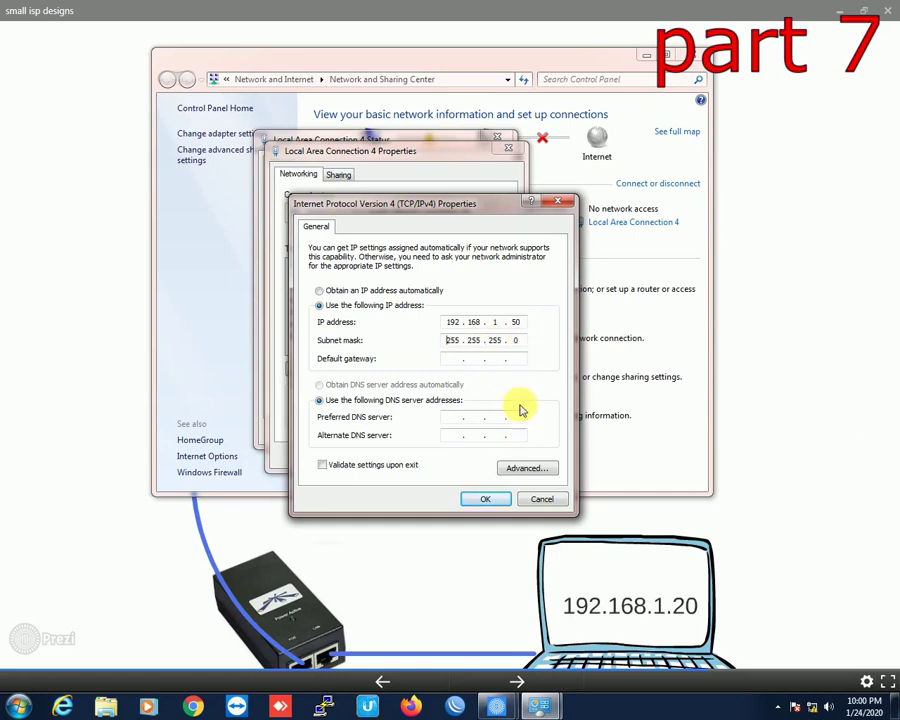
left_click(488, 499)
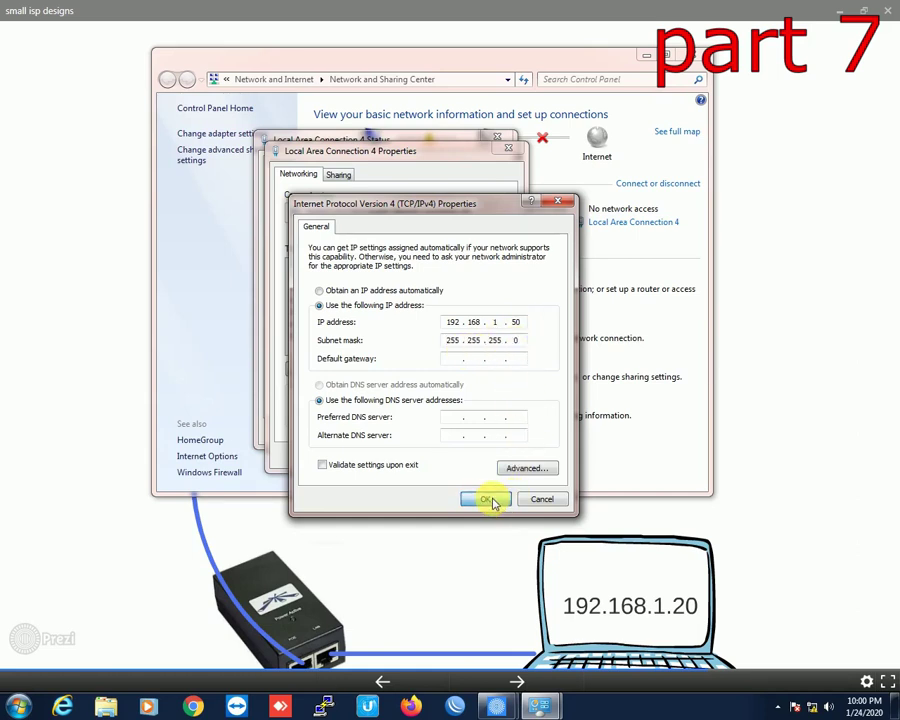
left_click(455, 459)
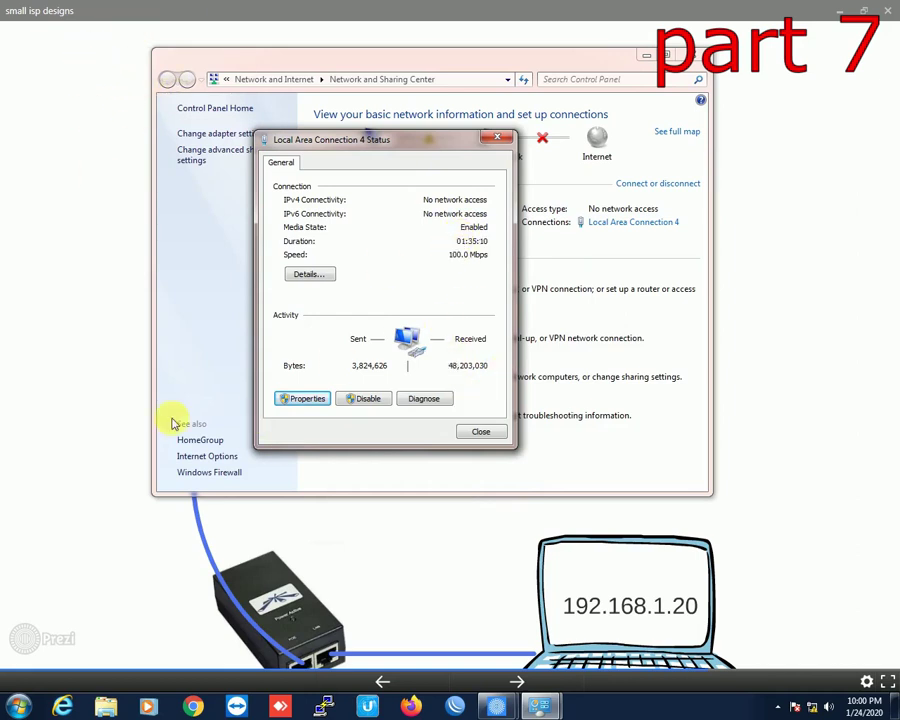
left_click(195, 706)
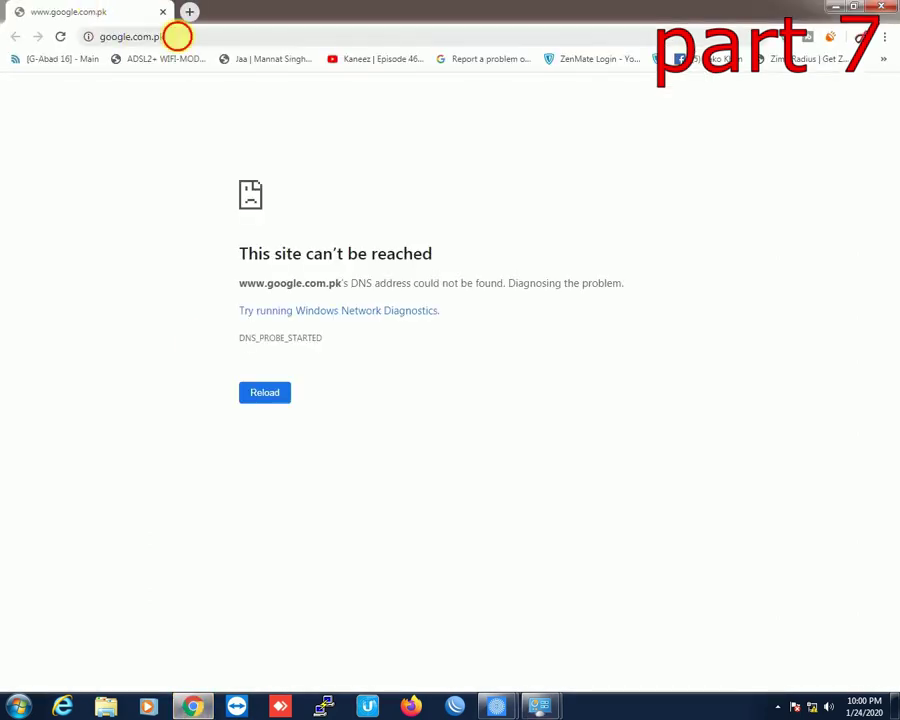
Step: Load 192.168.1.20 in Chrome and proceed past the certificate warning
left_click(177, 36)
type("192.1")
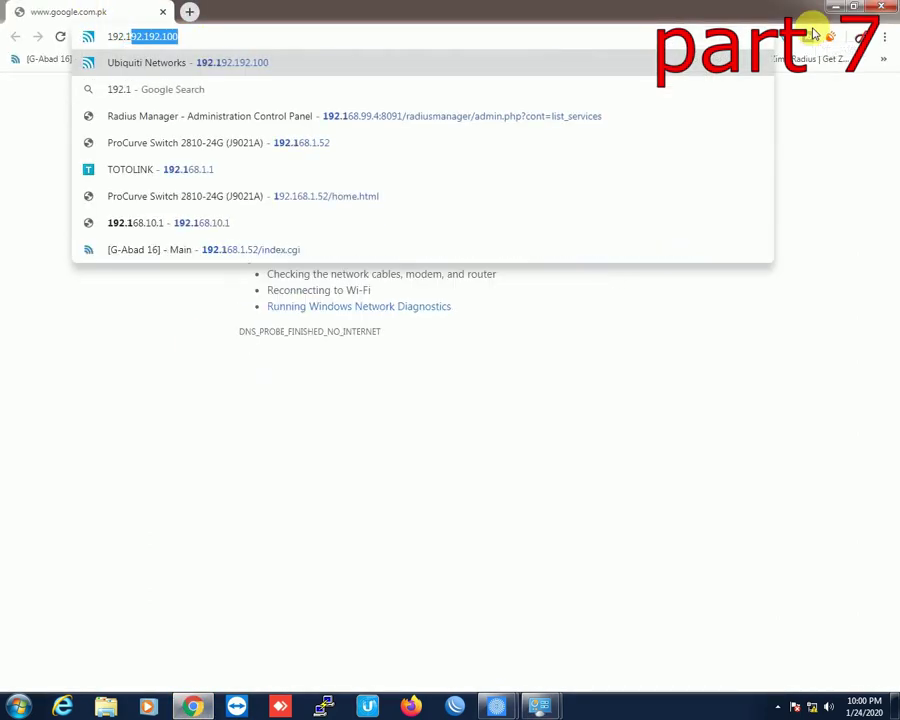
type("68.1.20")
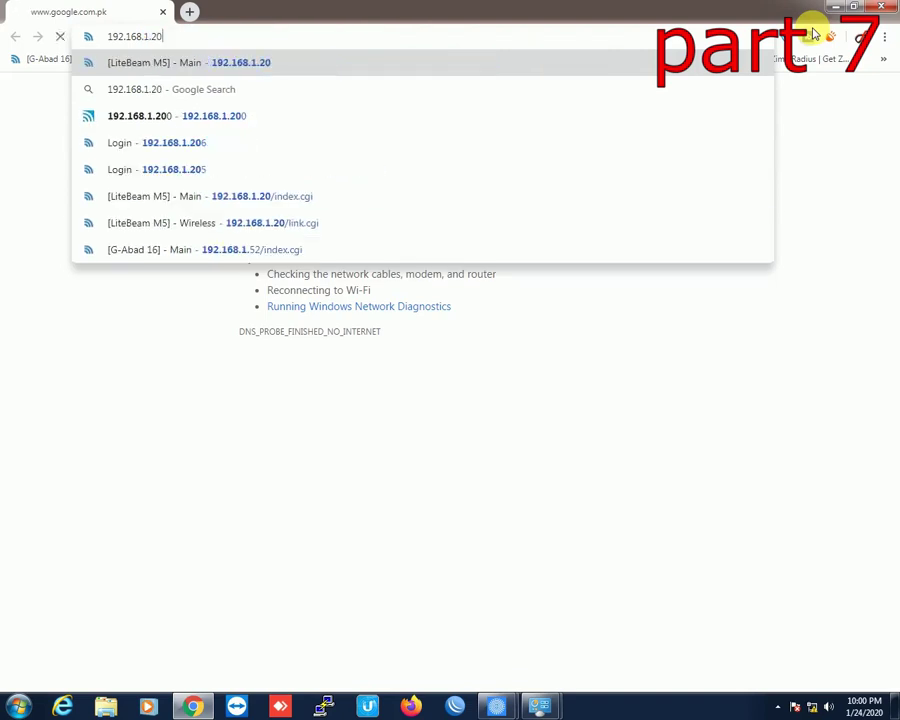
key("Return")
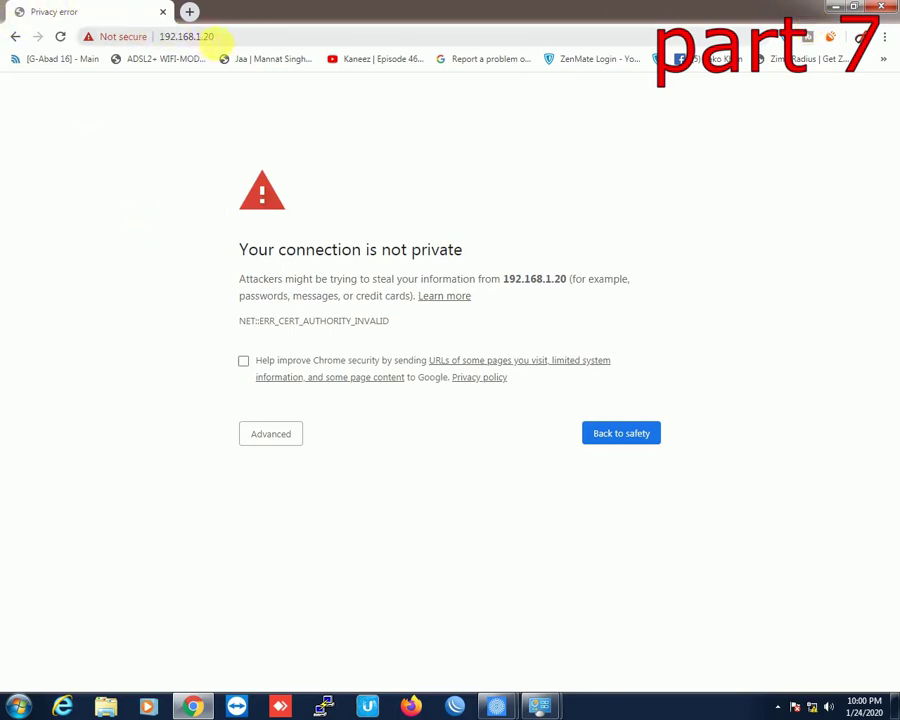
left_click_drag(213, 38, 160, 37)
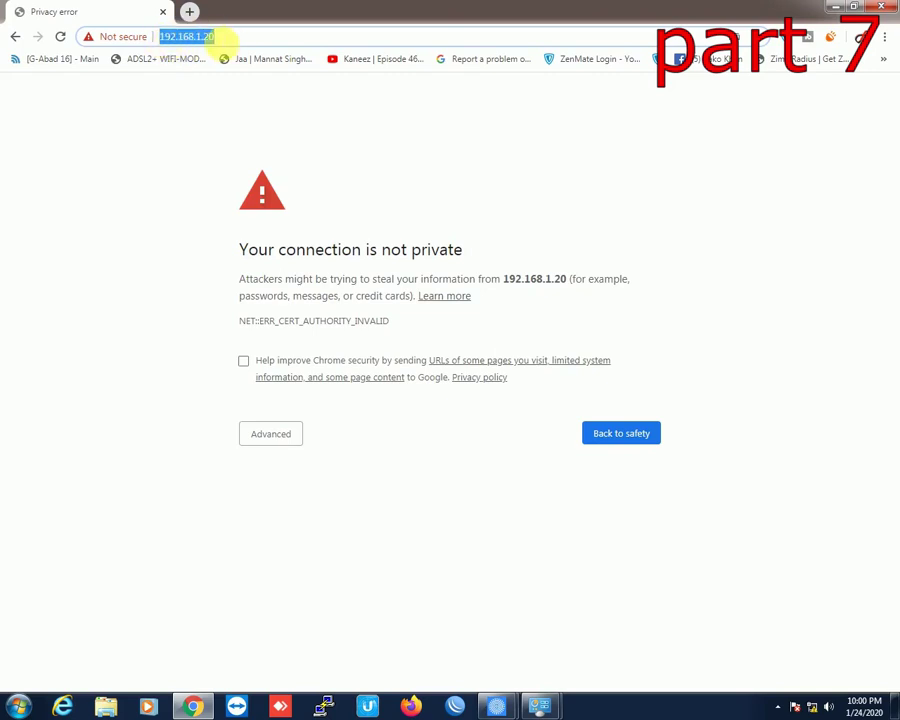
left_click(222, 38)
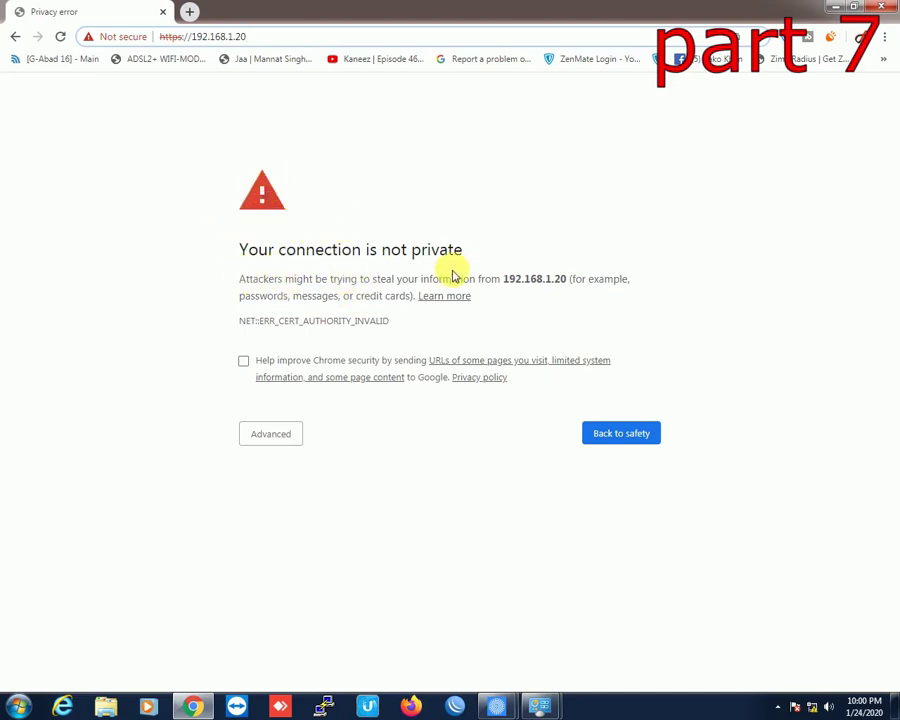
left_click(271, 434)
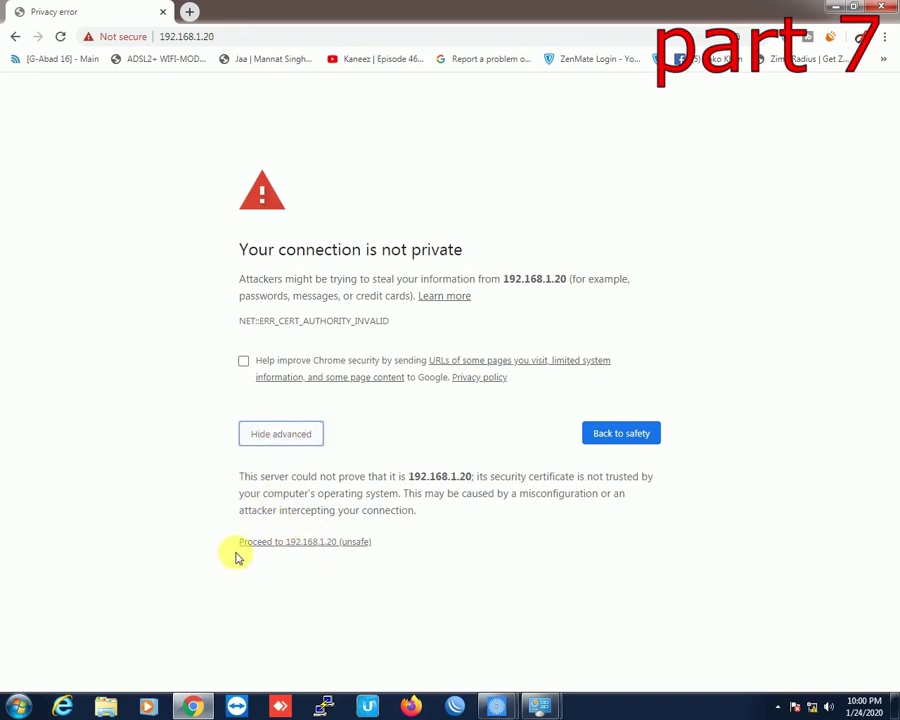
left_click(317, 542)
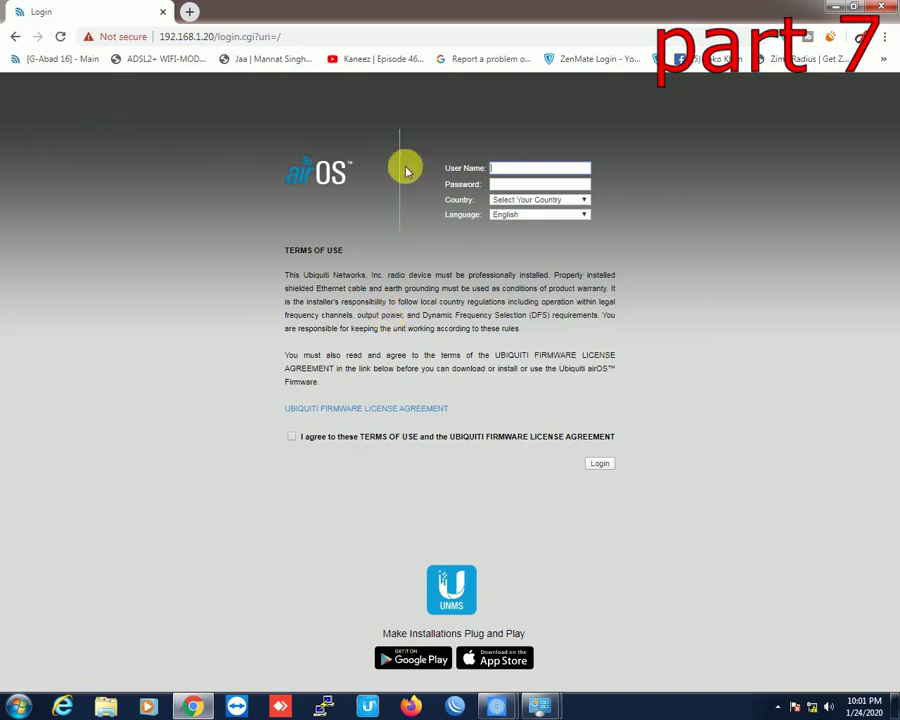
Step: Enter the login user name, choose Australia as country, accept the terms and log in
left_click(501, 170)
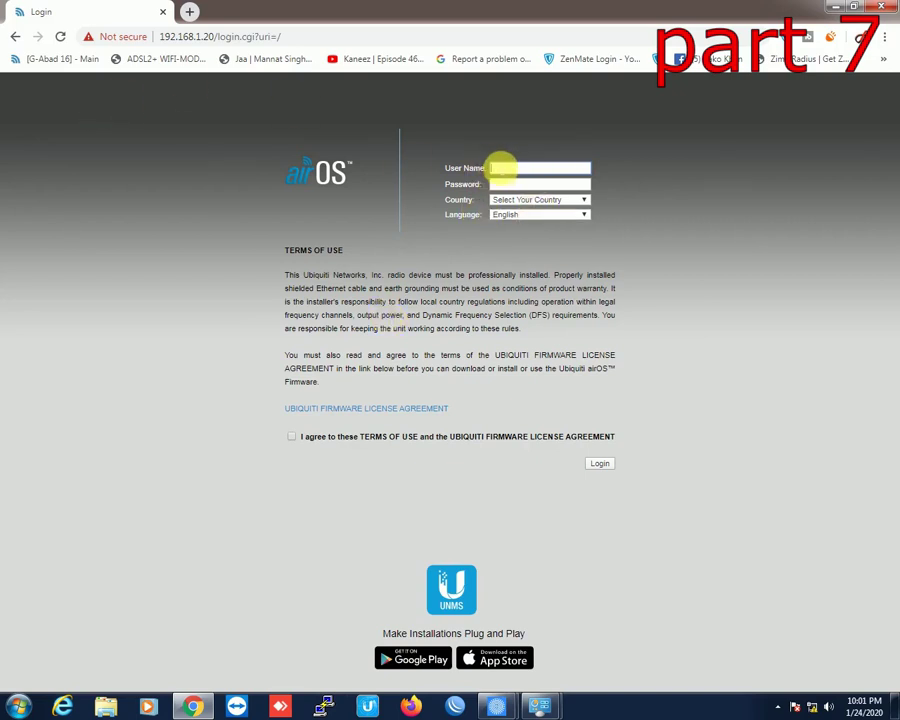
type("ubnt")
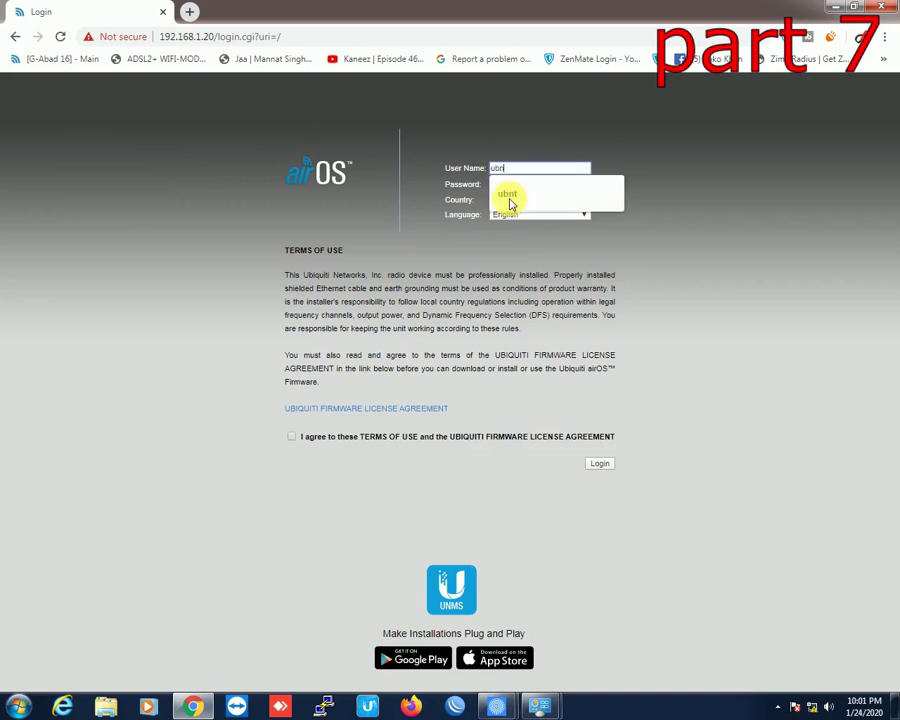
left_click(511, 203)
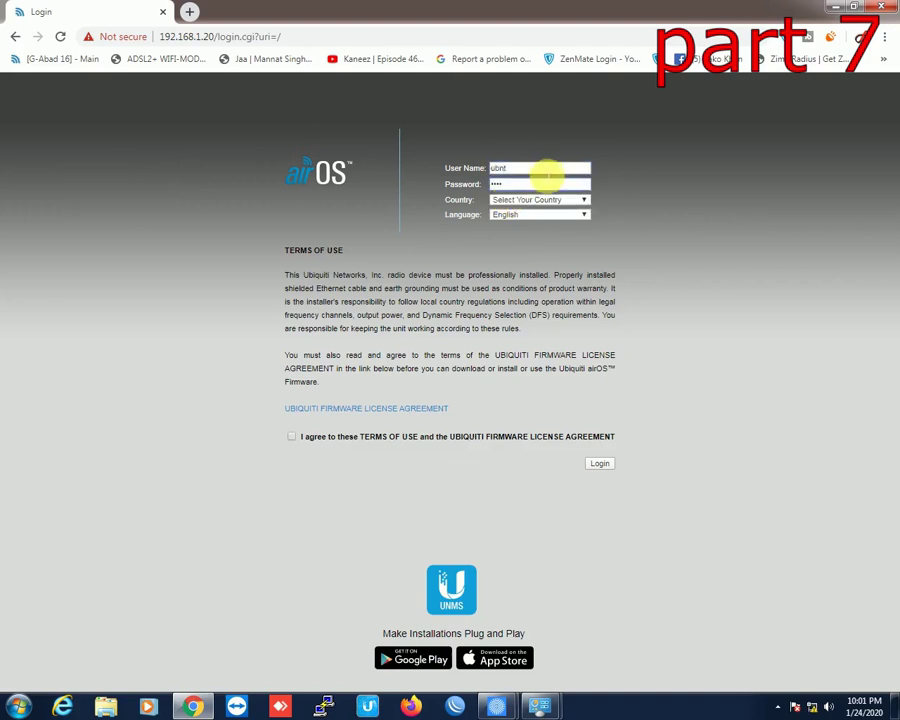
left_click(585, 200)
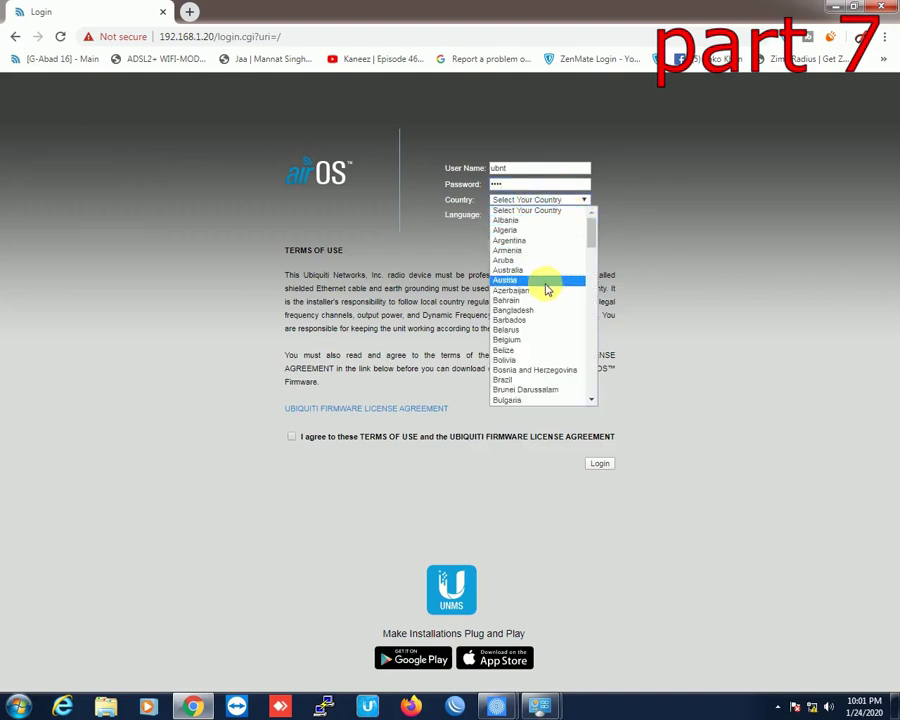
left_click(545, 272)
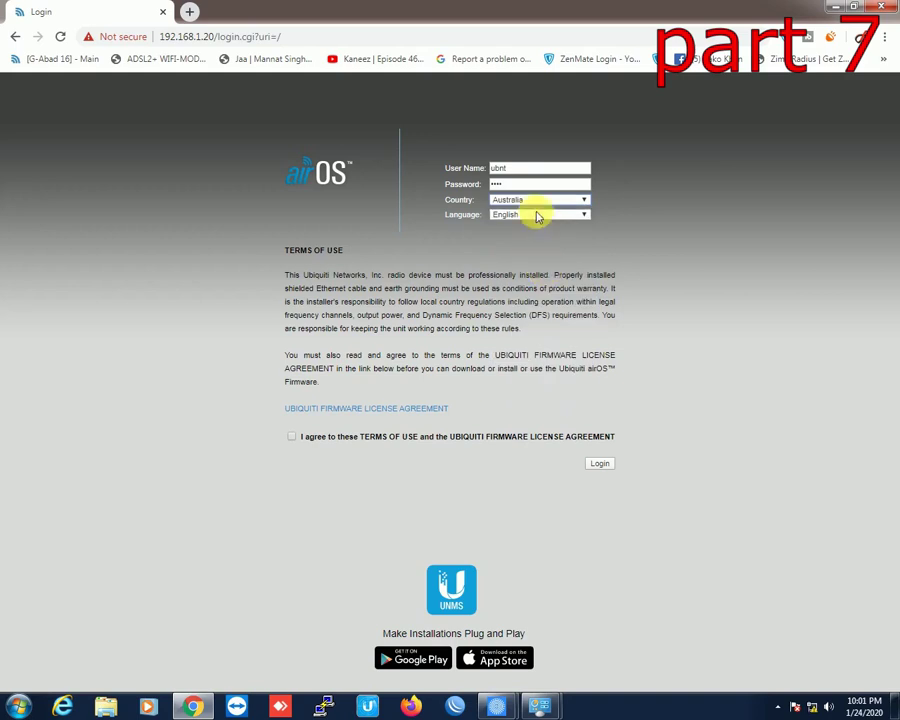
left_click(292, 438)
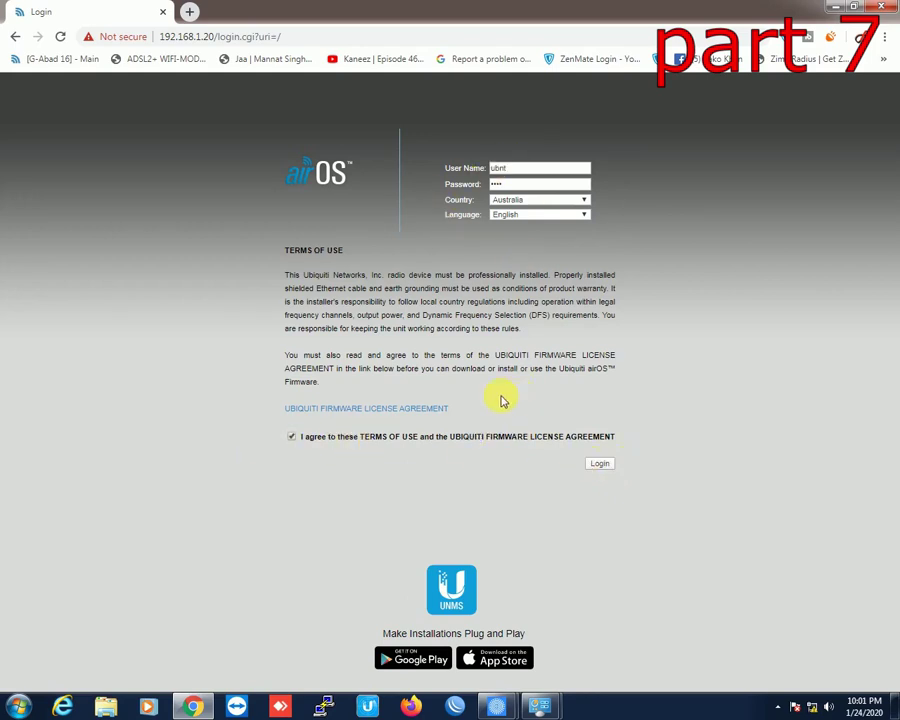
left_click(603, 464)
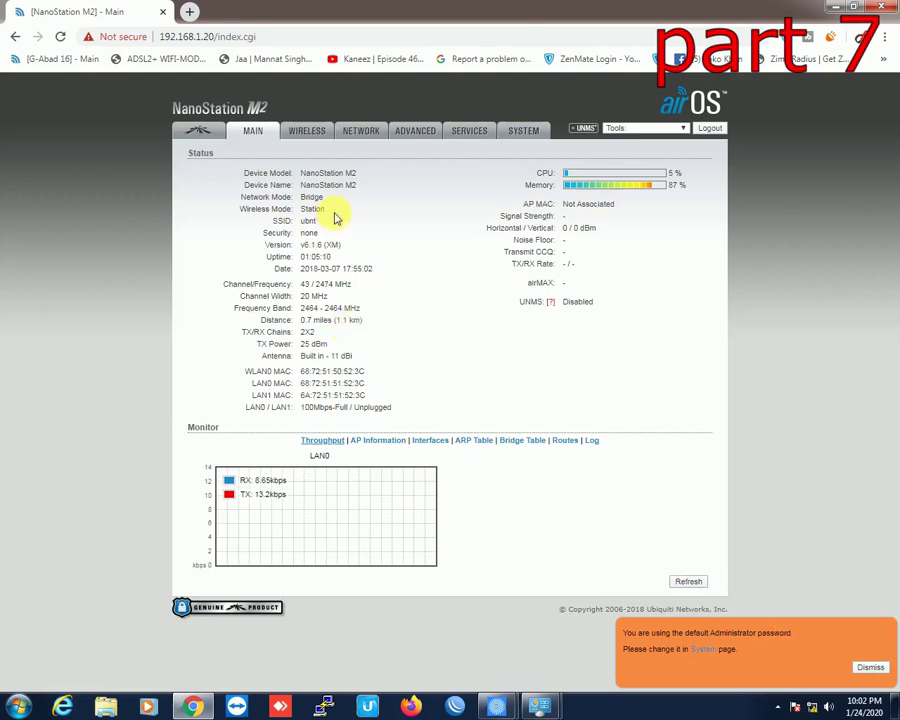
Step: Review the model, device name and Bridge mode on Main, then return to Wireless
left_click(307, 134)
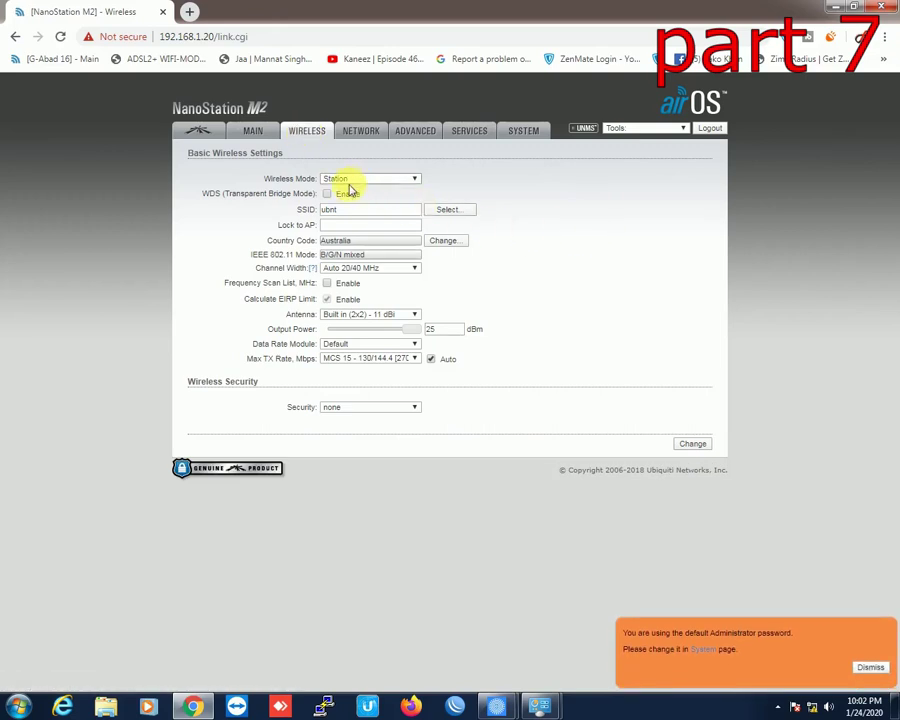
left_click(258, 134)
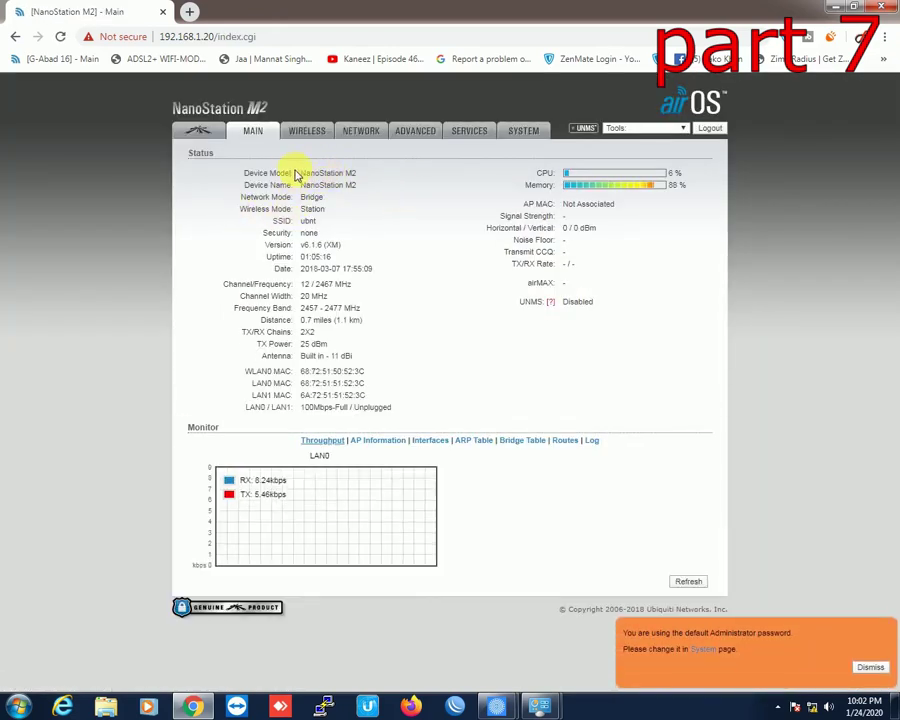
left_click_drag(310, 173, 407, 178)
left_click_drag(335, 186, 392, 181)
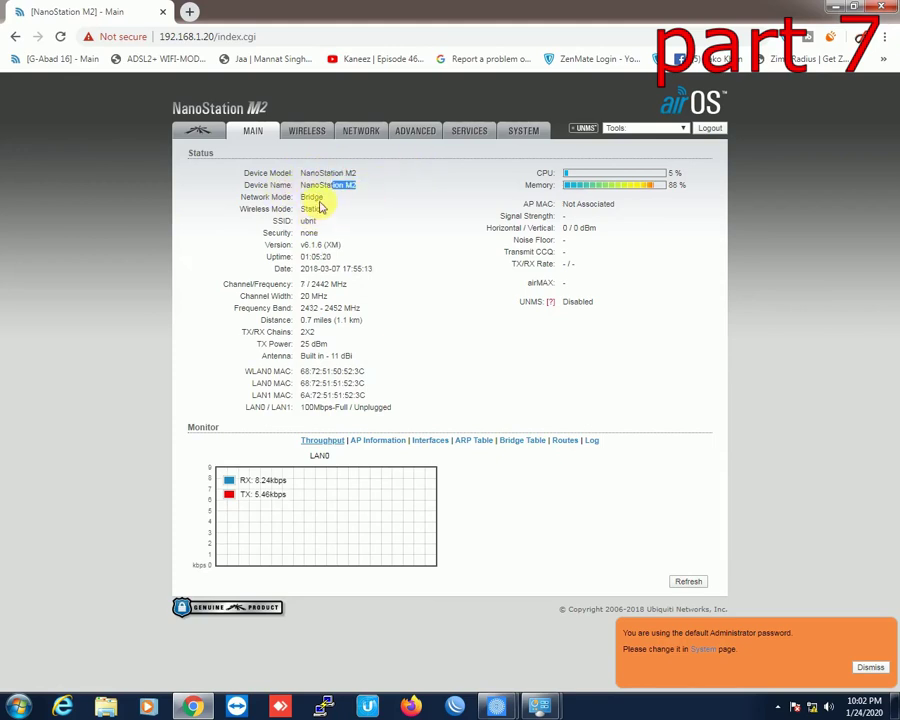
triple_click(373, 197)
left_click(336, 162)
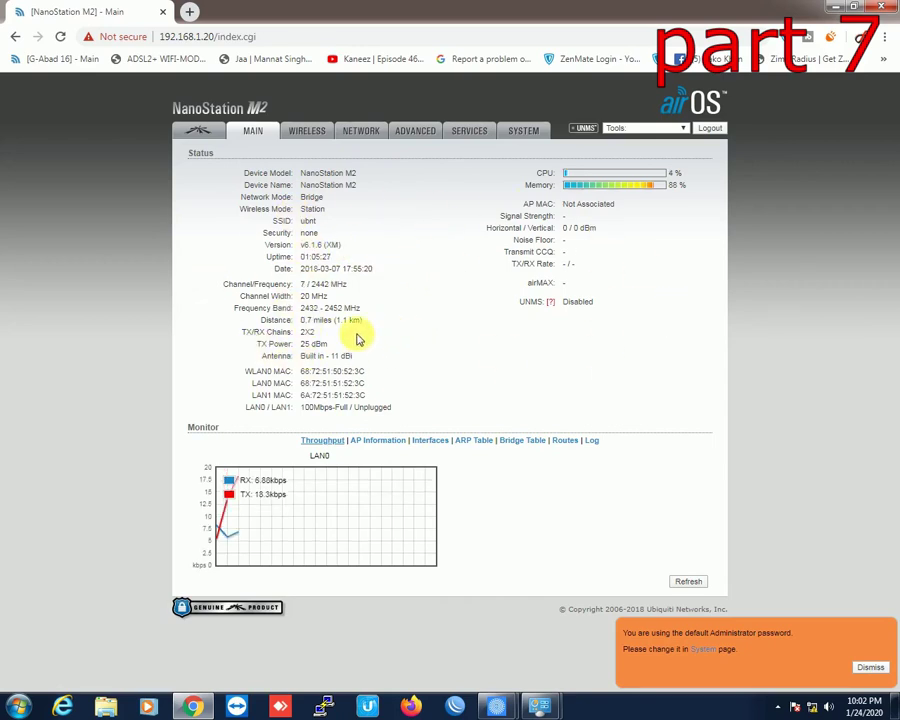
left_click(314, 136)
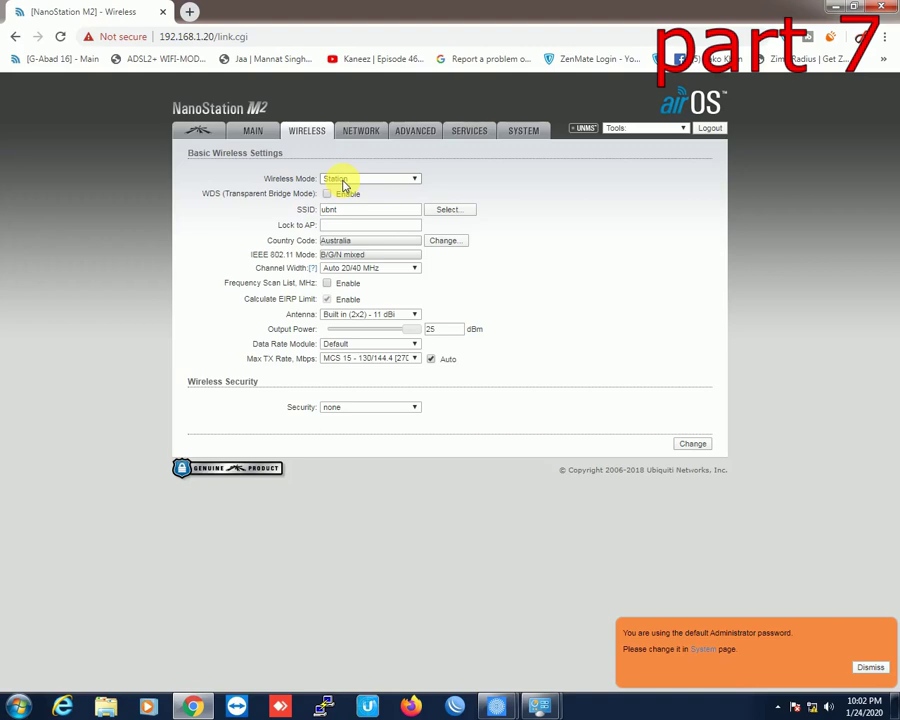
Step: Set Wireless Mode to Access Point and replace the SSID with 'Aflaz Info'
left_click(411, 187)
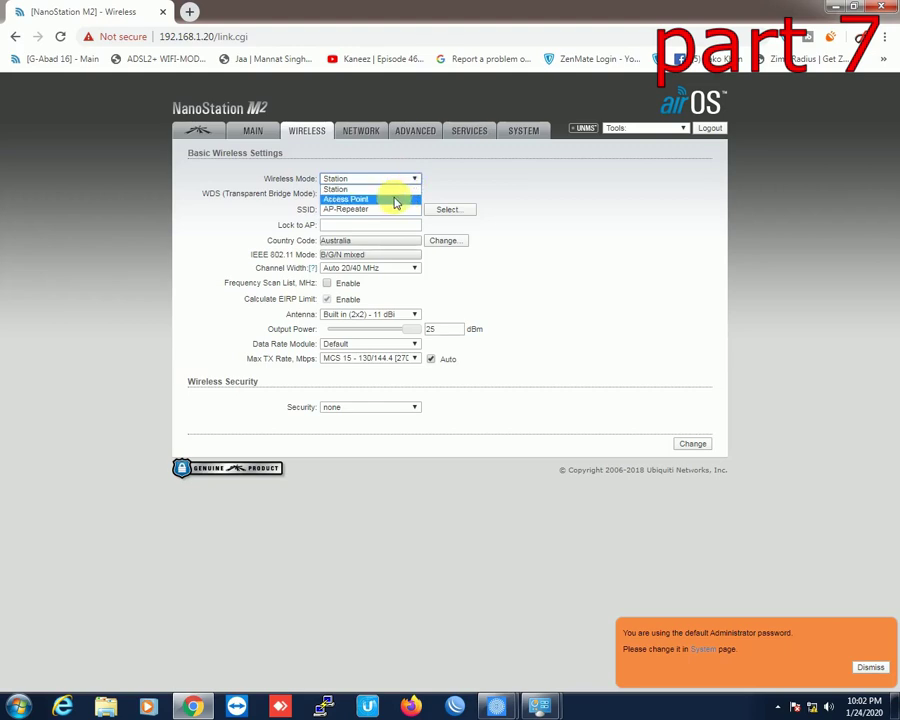
left_click(396, 200)
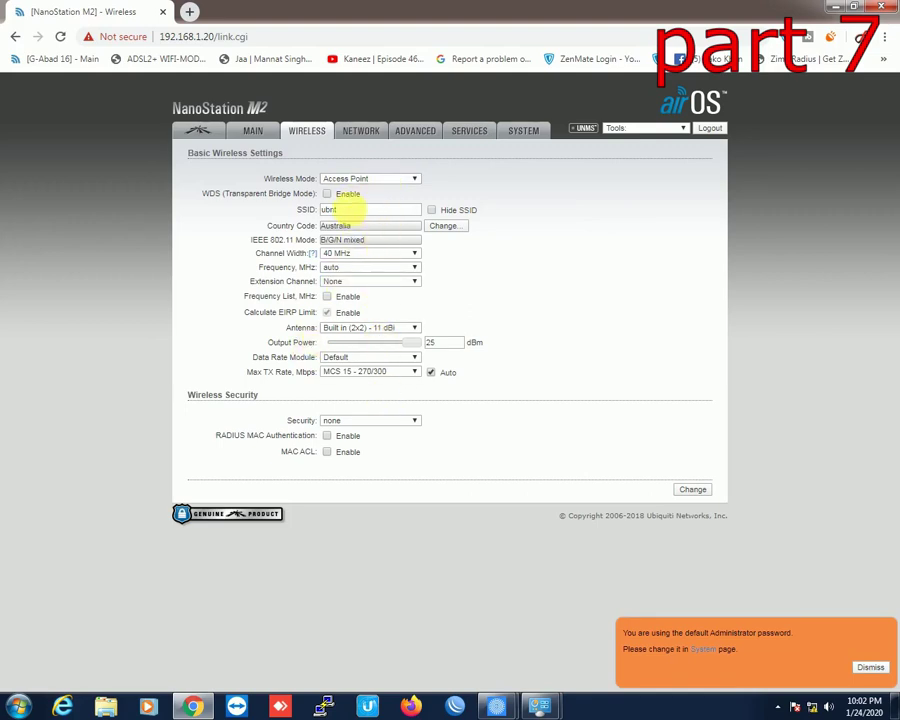
double_click(362, 209)
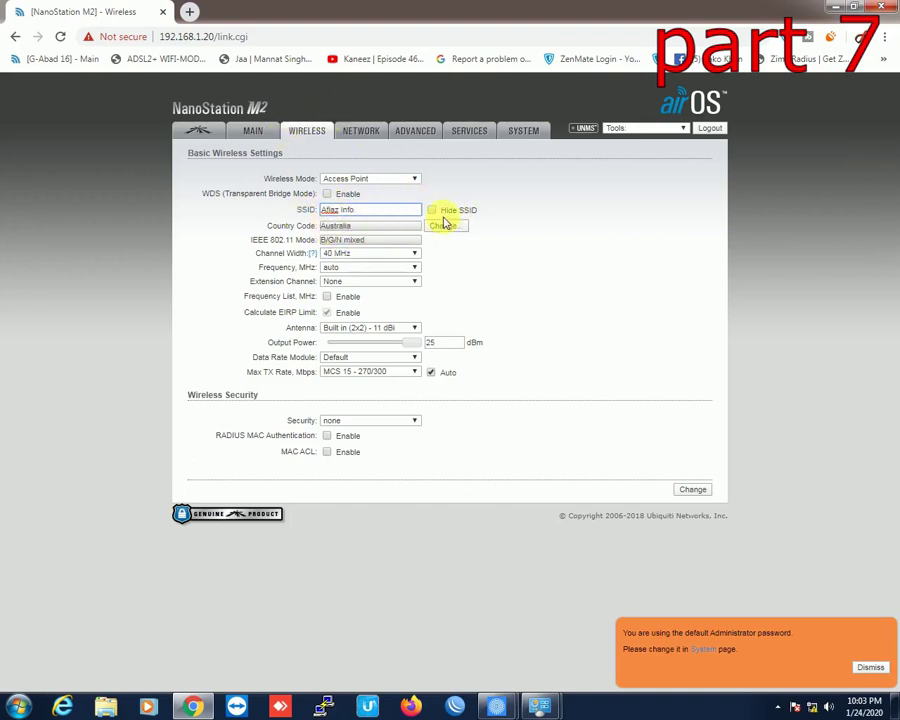
left_click(363, 256)
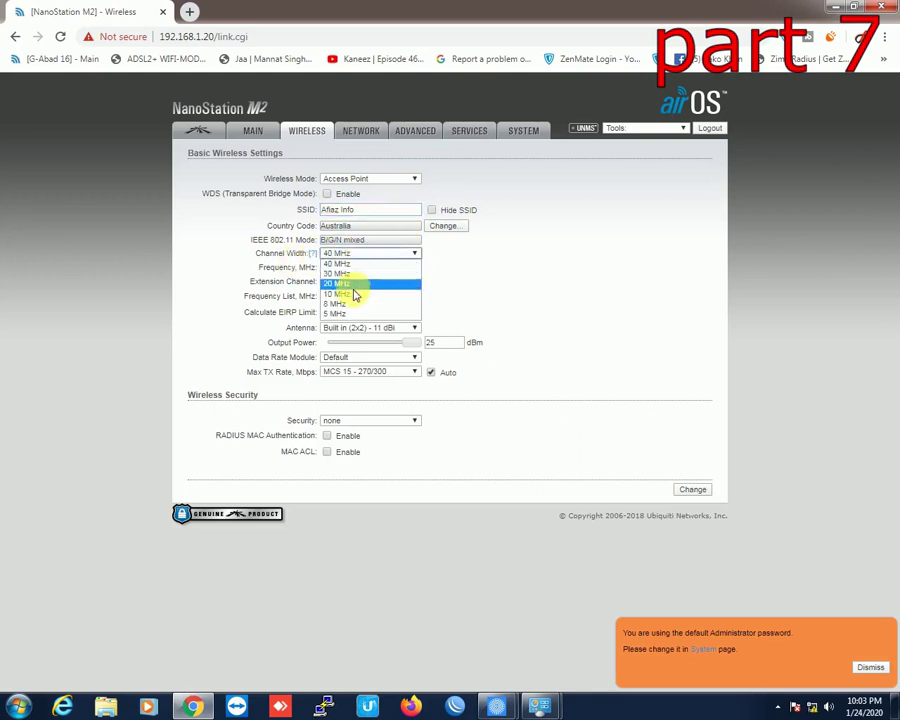
Step: Keep channel width at 20 MHz and fix the frequency at 2414 MHz
left_click(352, 283)
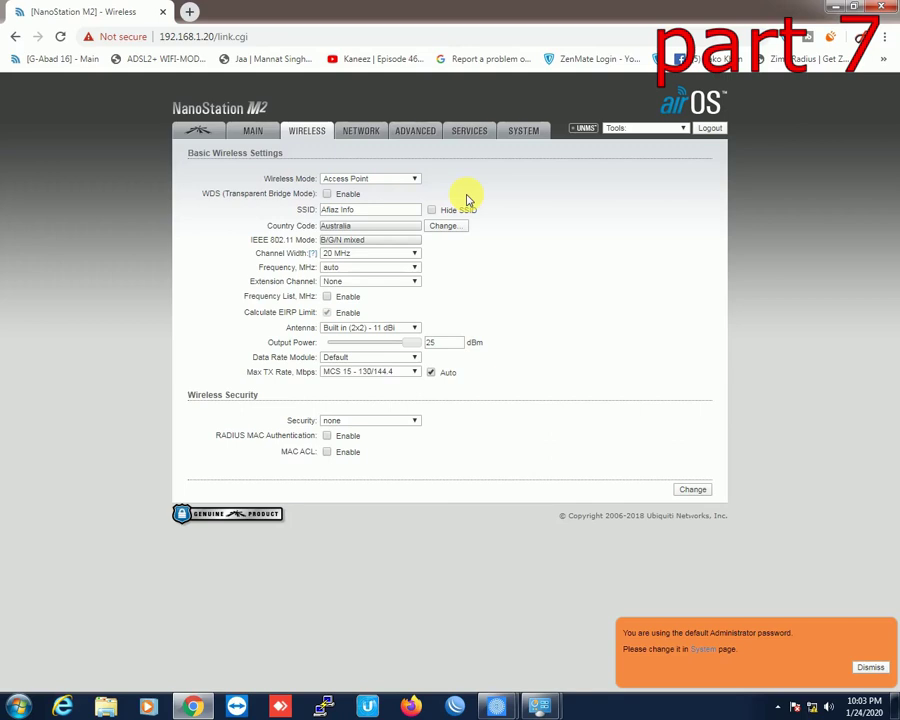
left_click(363, 267)
left_click(345, 307)
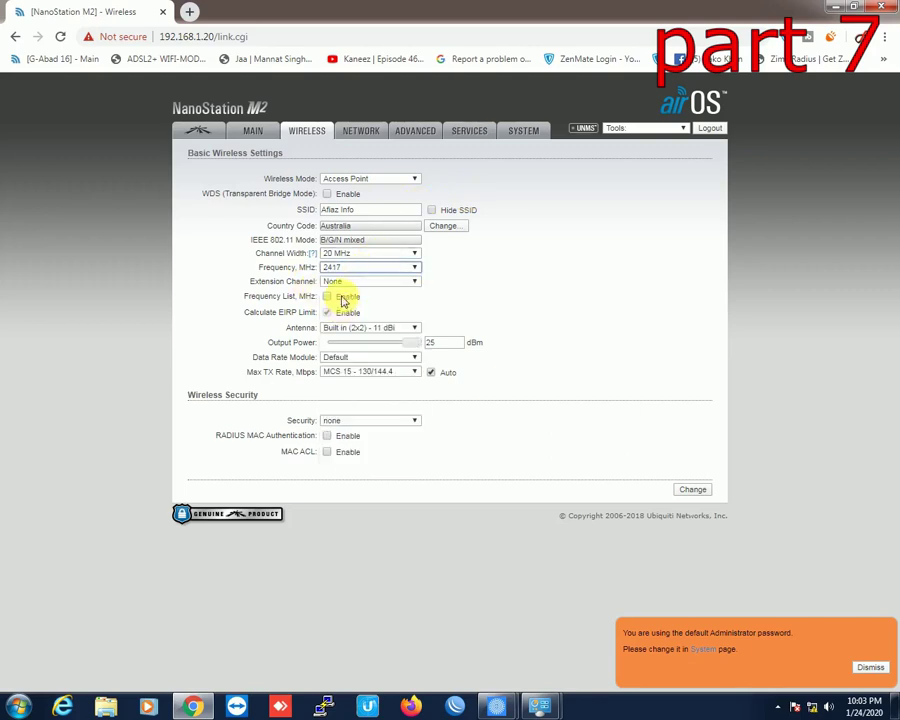
left_click(391, 269)
left_click(372, 297)
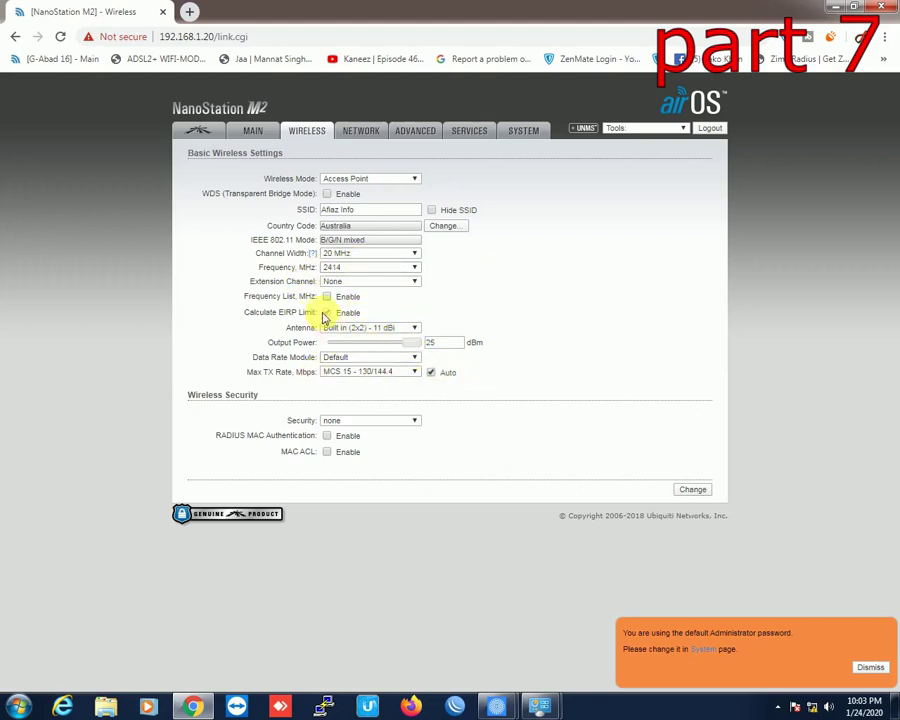
left_click_drag(246, 312, 310, 312)
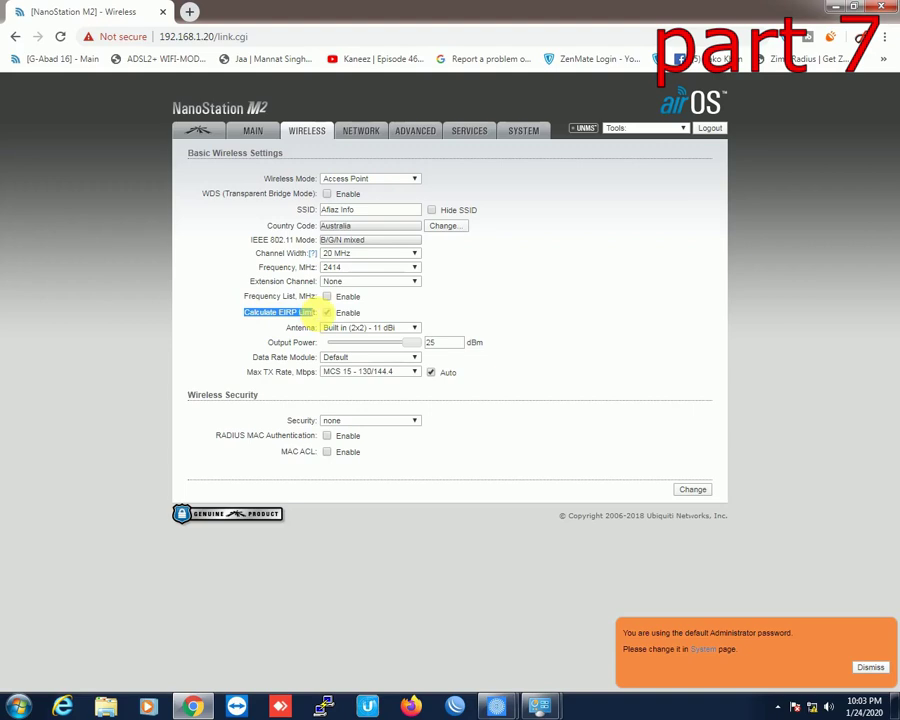
left_click(306, 324)
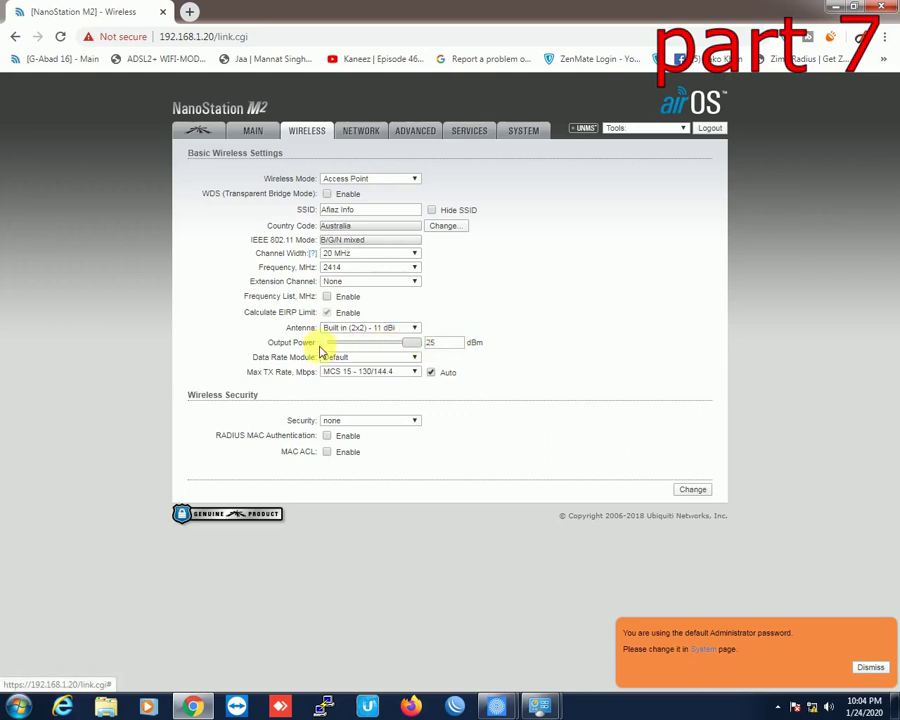
left_click_drag(272, 342, 404, 350)
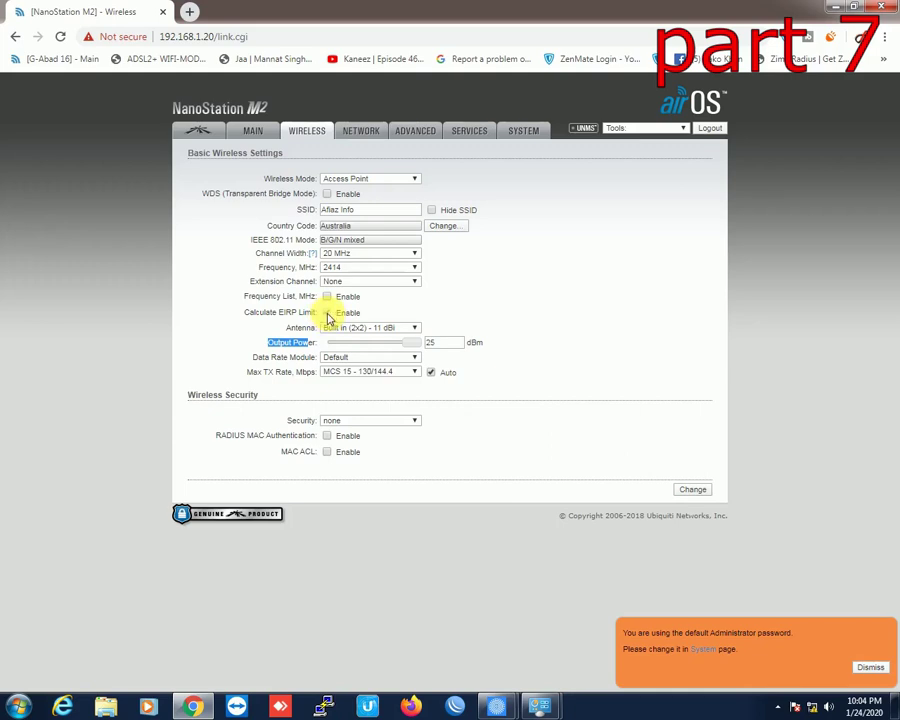
left_click(327, 312)
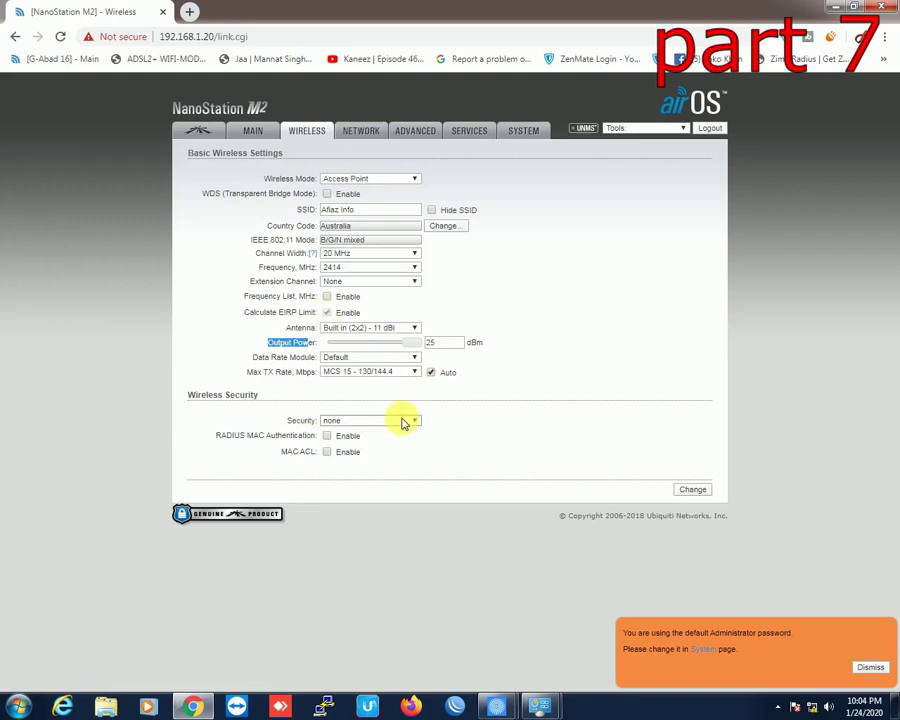
Step: Set security to WPA2-AES, enter and check the WPA preshared key, and submit
left_click(413, 421)
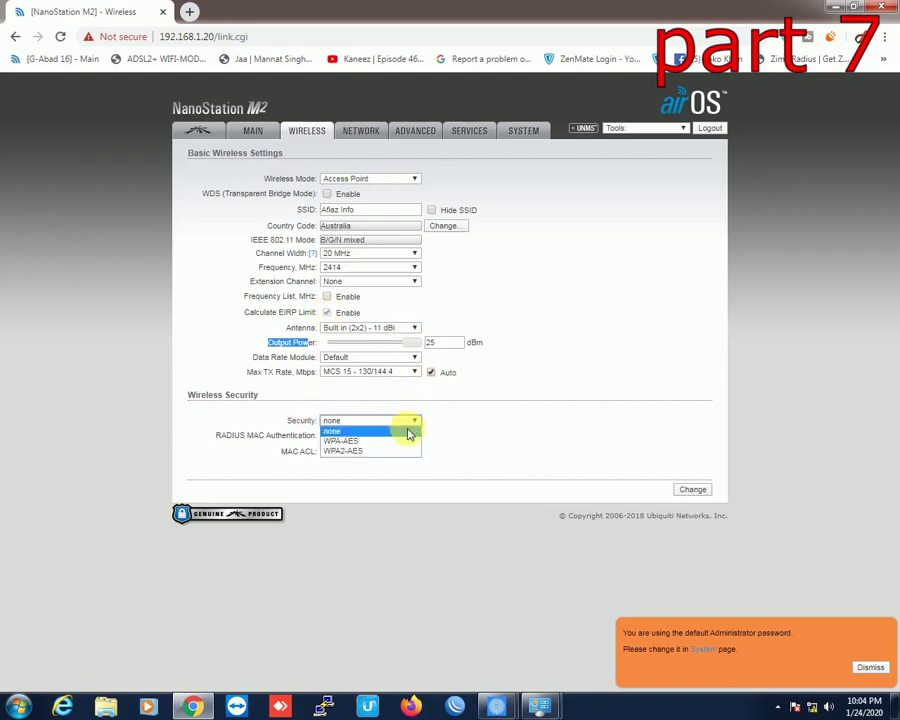
left_click(400, 452)
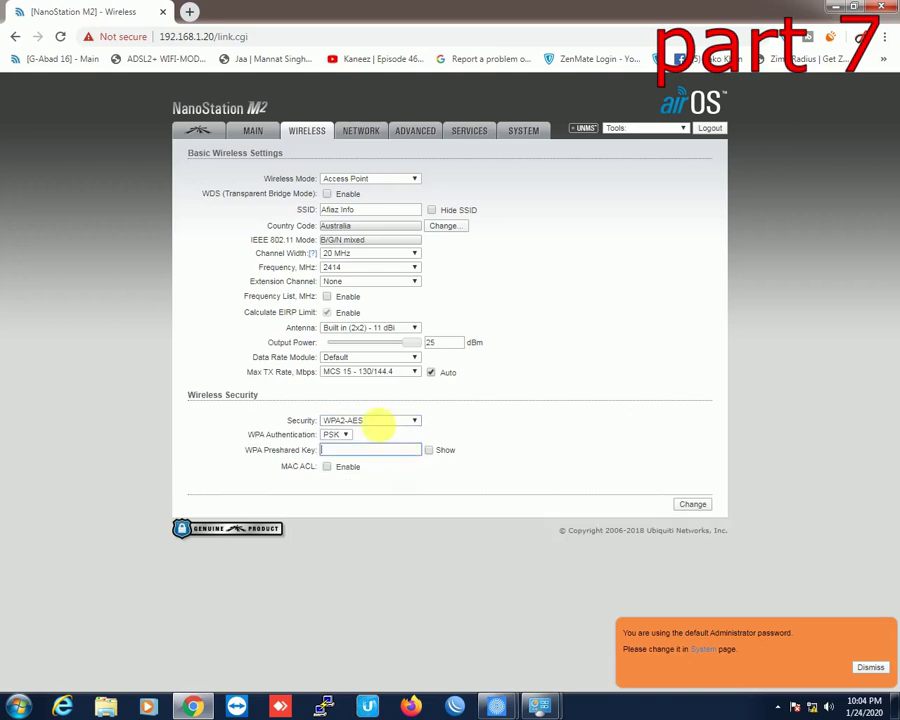
left_click(372, 450)
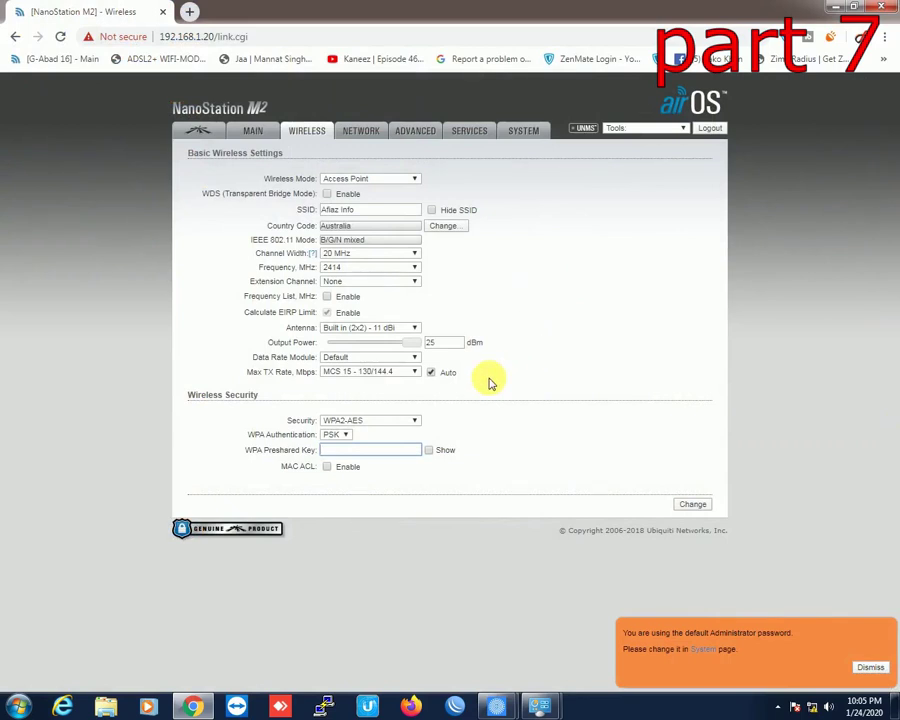
type("***")
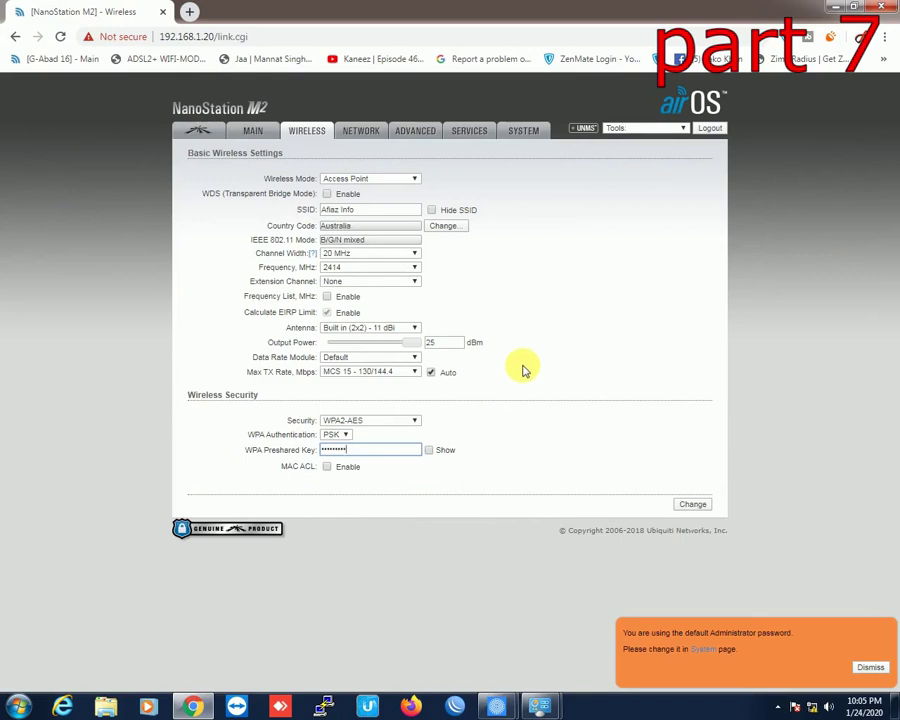
left_click(428, 450)
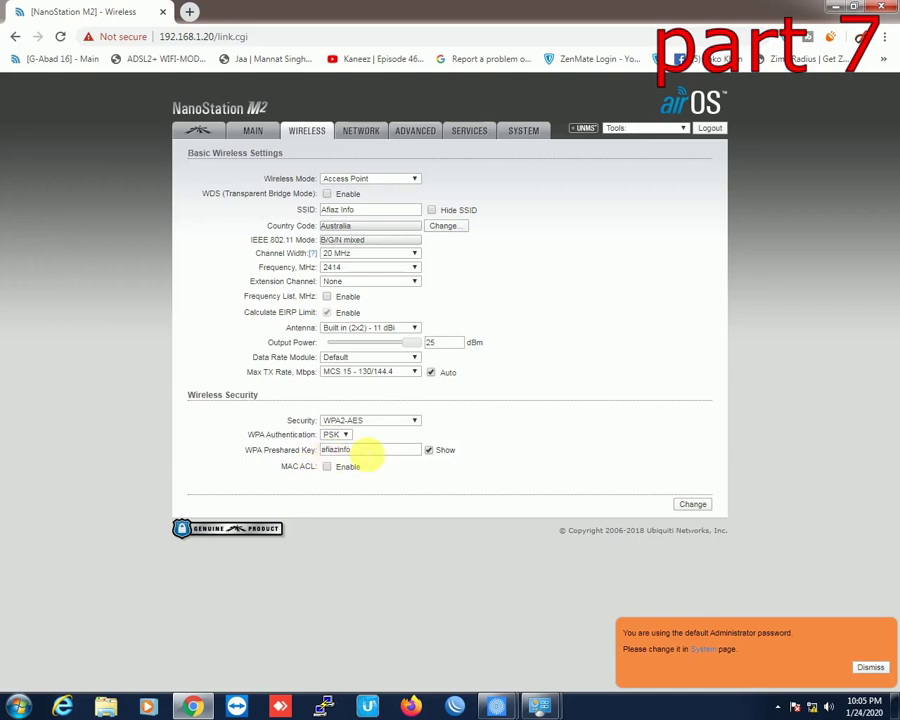
left_click_drag(370, 450, 298, 448)
left_click(360, 451)
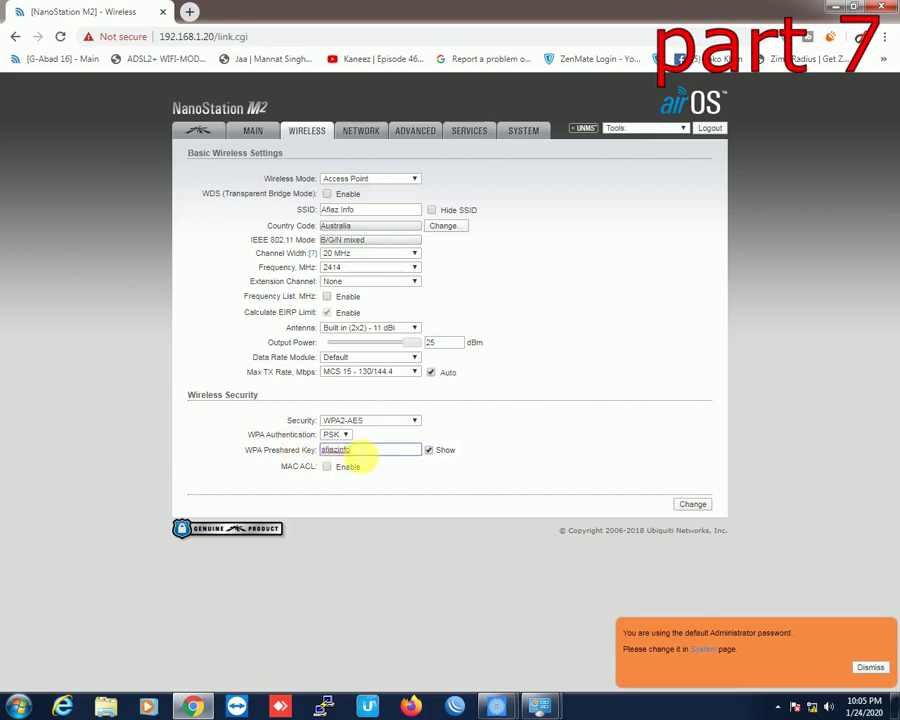
left_click(695, 507)
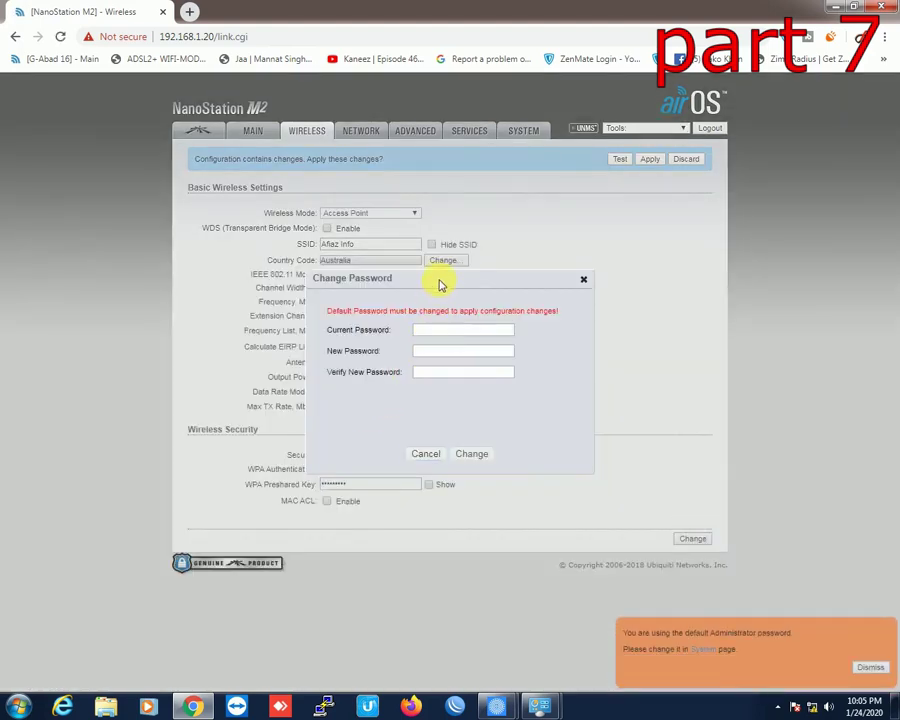
Step: Enter the current admin password, then type the new password twice and confirm
left_click(428, 332)
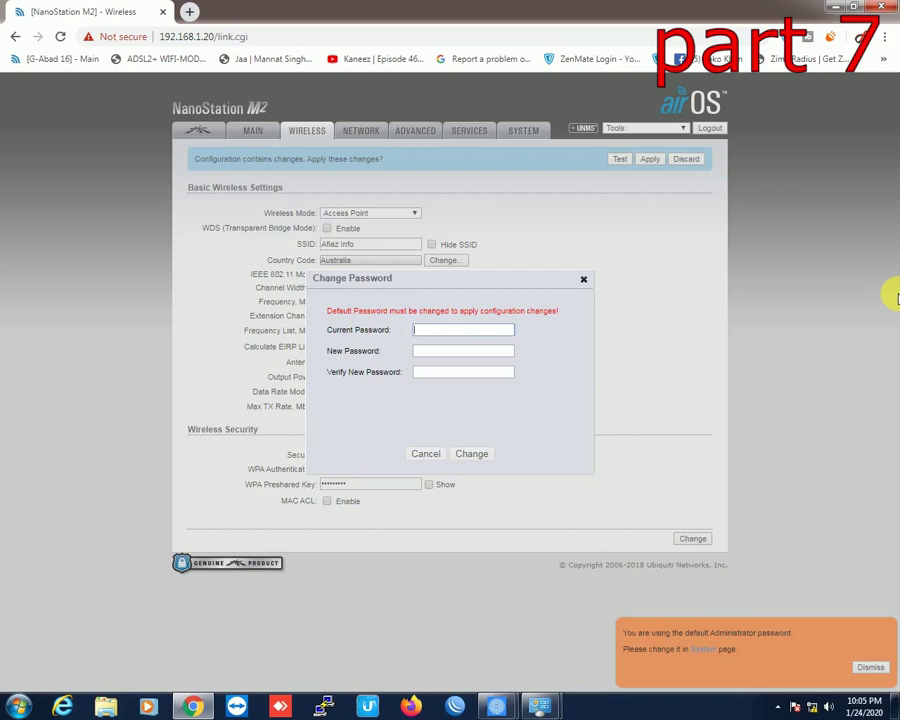
key("Tab")
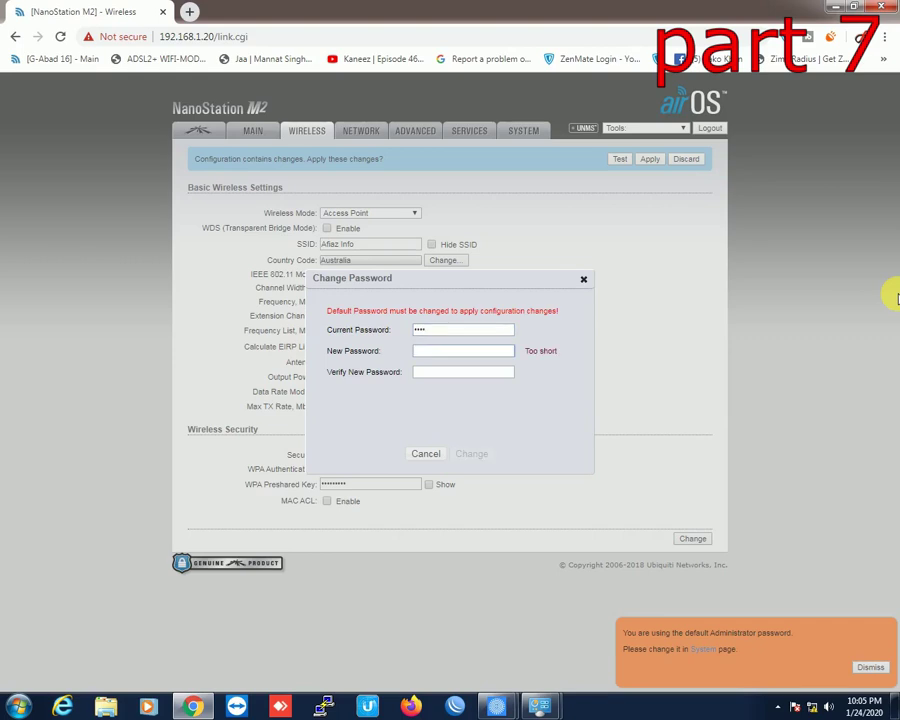
type("•••••••••")
key("Tab")
type("•")
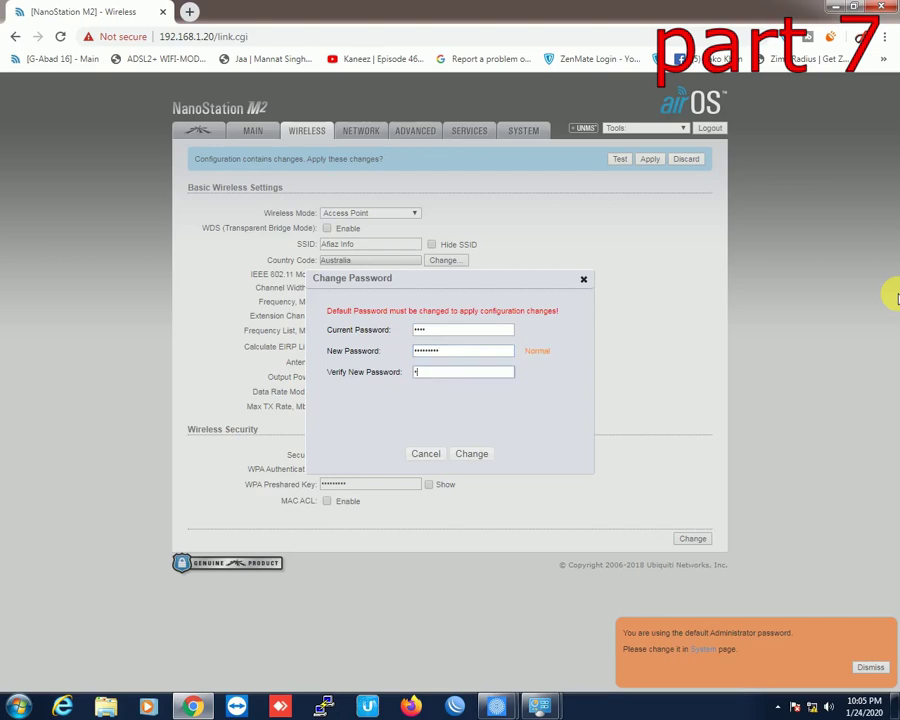
type("•••••")
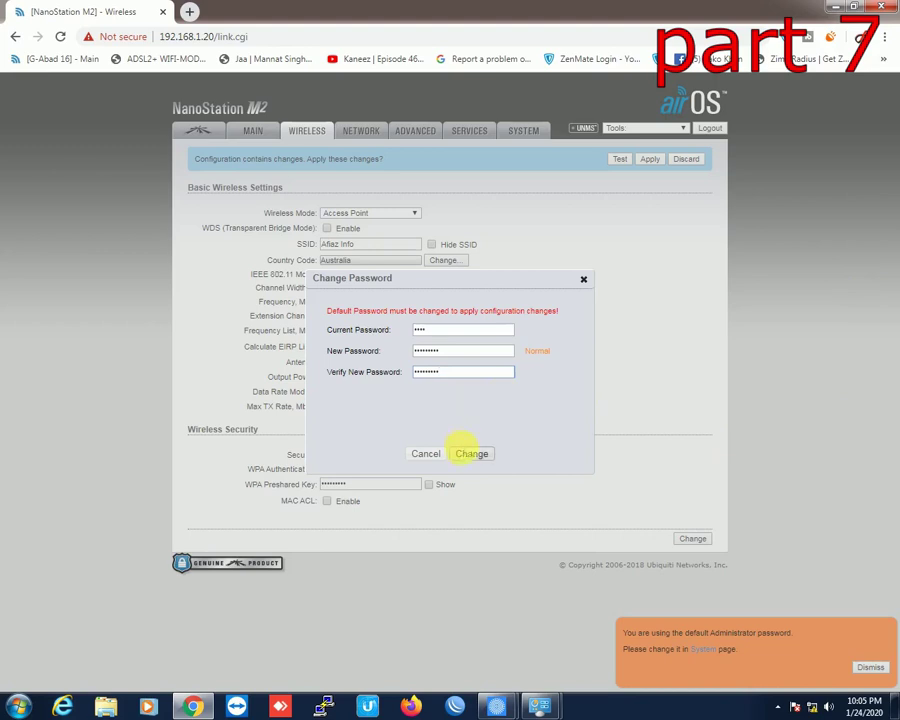
left_click(470, 456)
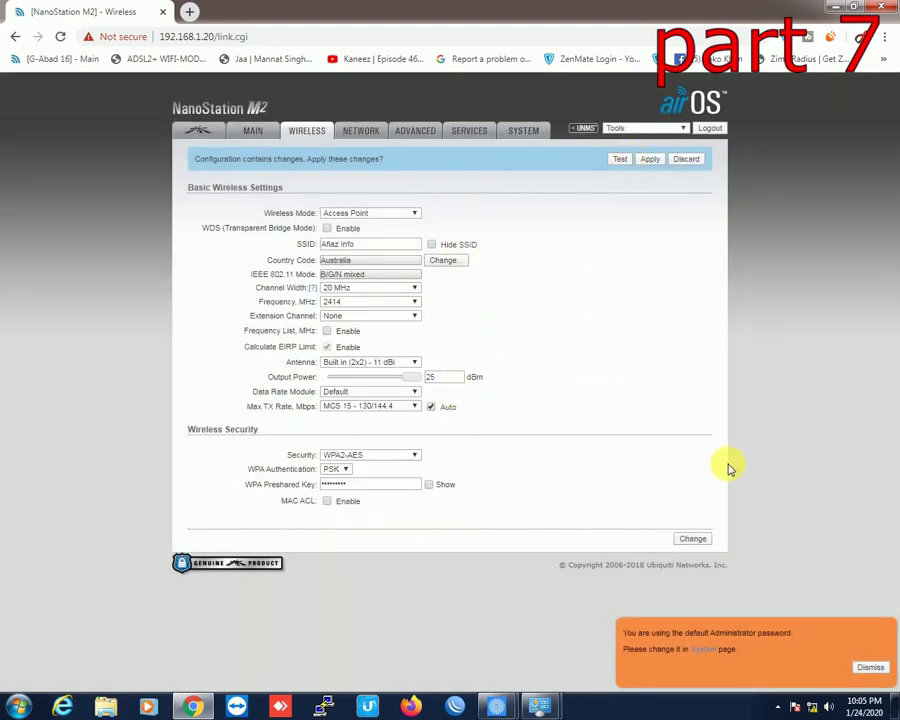
Step: Resubmit the wireless settings, check the network name, and show the preshared key in plain text
left_click(691, 544)
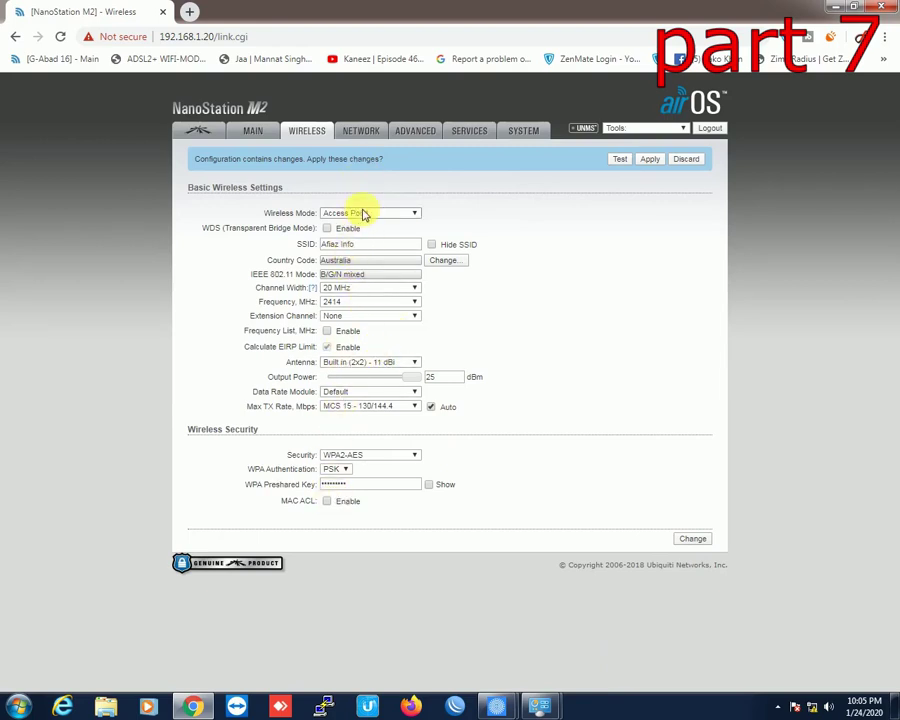
left_click_drag(367, 249, 301, 258)
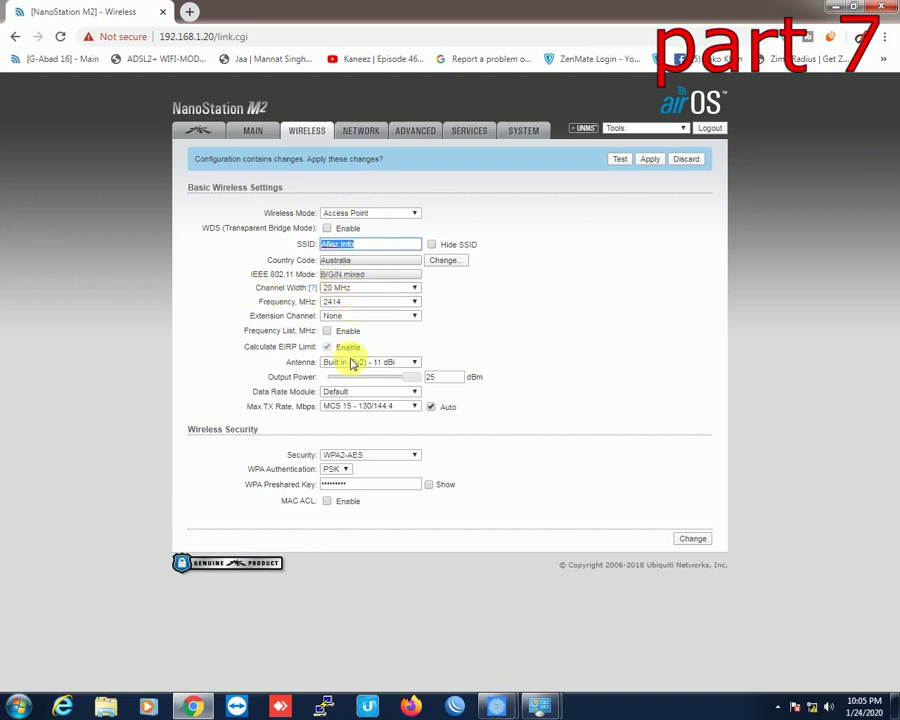
left_click(410, 376)
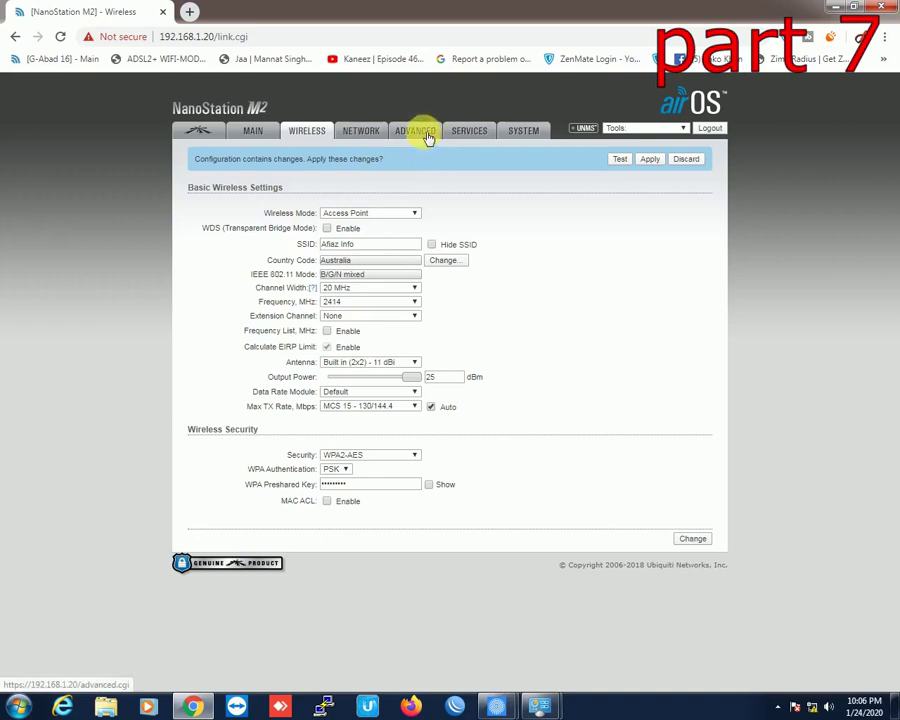
left_click(428, 484)
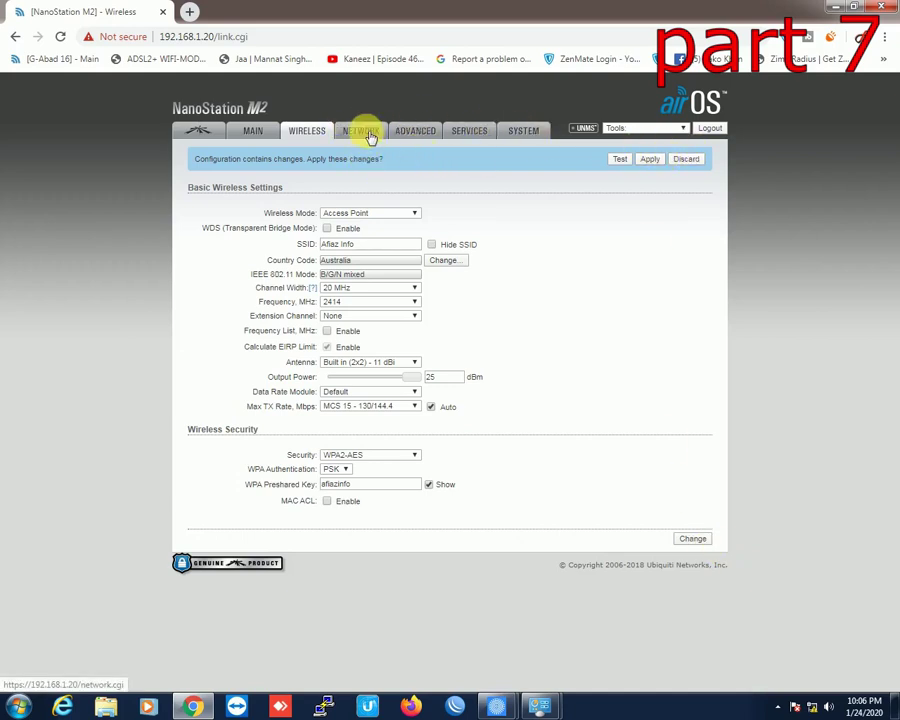
Step: Change the management IP address to 192.168.1.21 on the Network page and submit it
left_click(366, 134)
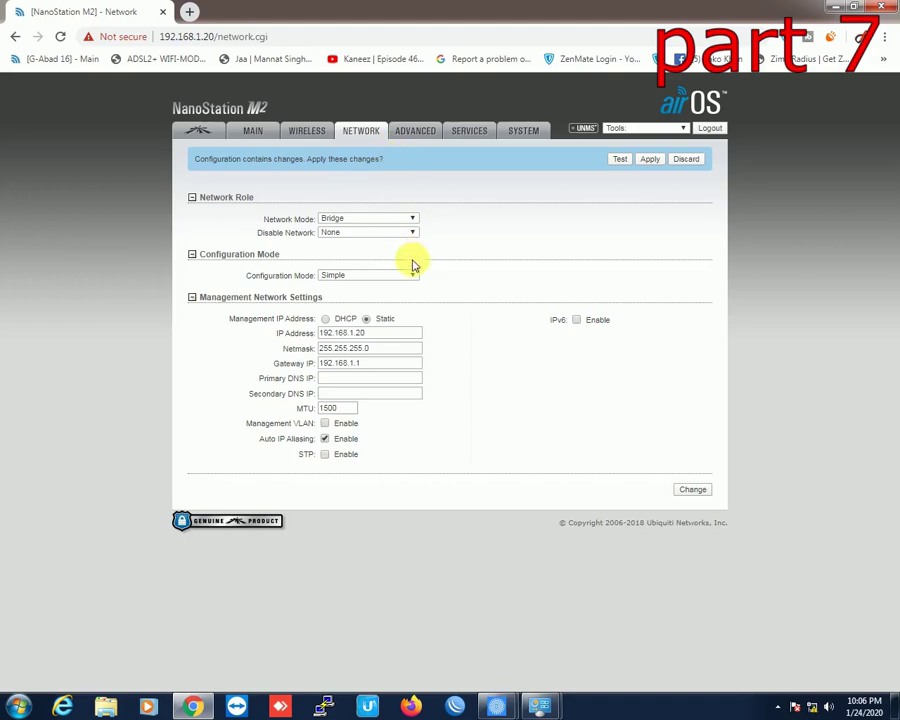
left_click_drag(362, 333, 410, 328)
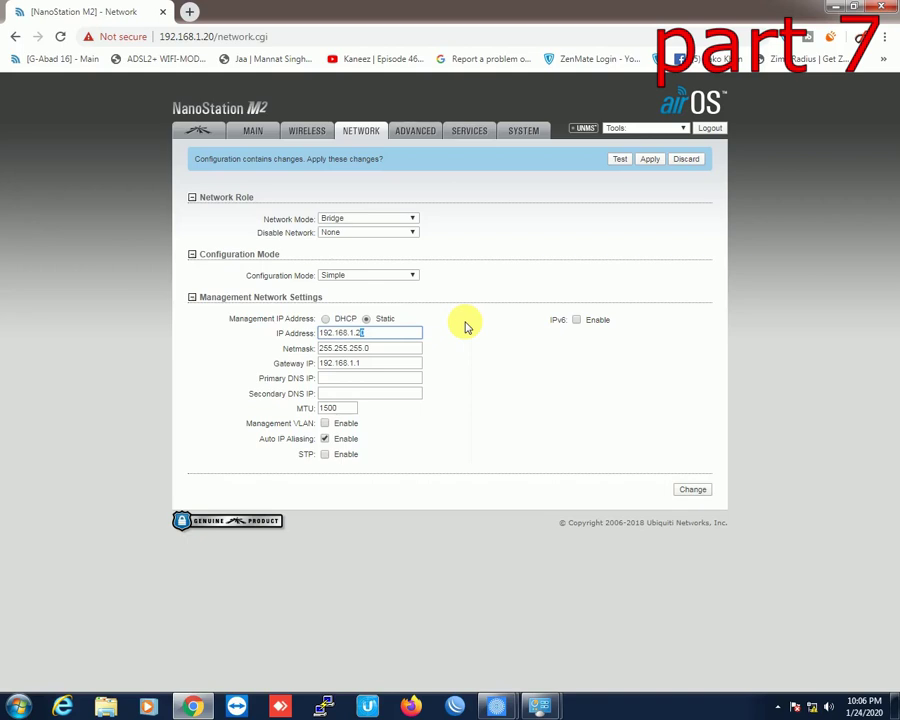
type("1")
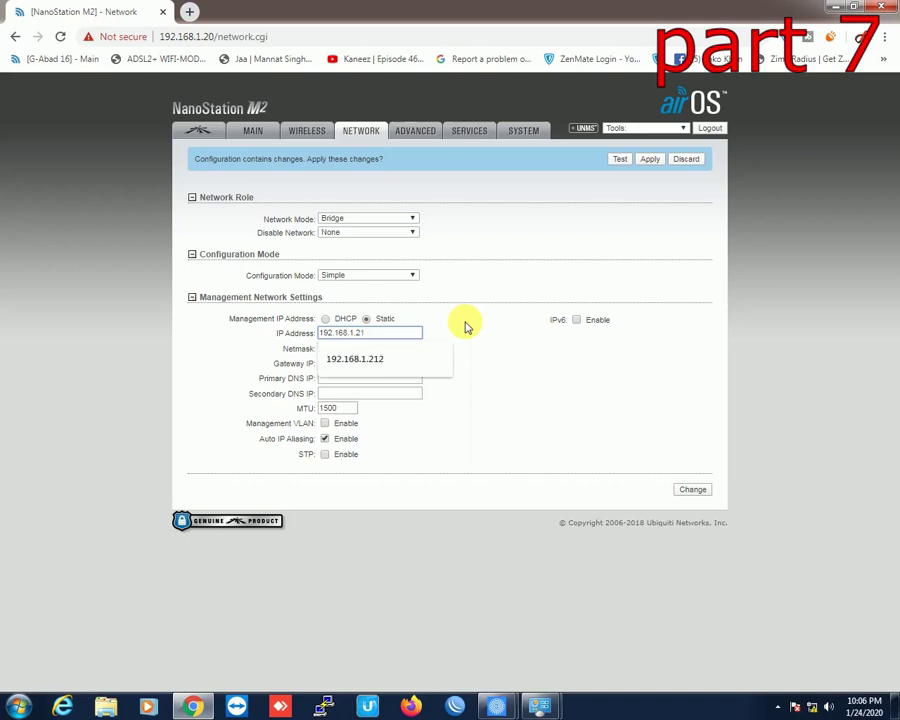
left_click(470, 380)
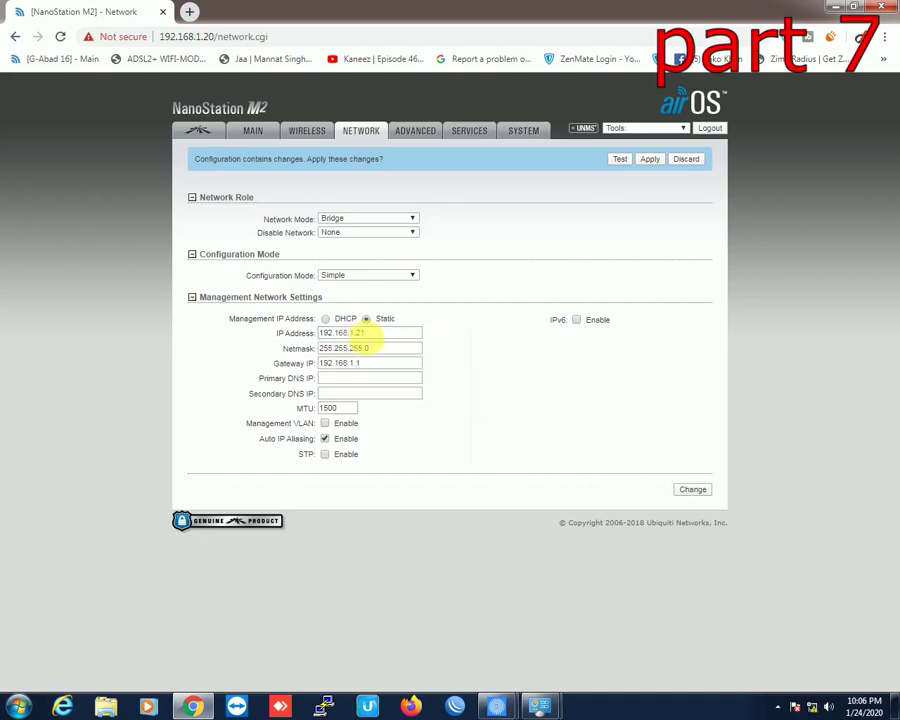
left_click(360, 333)
left_click(565, 363)
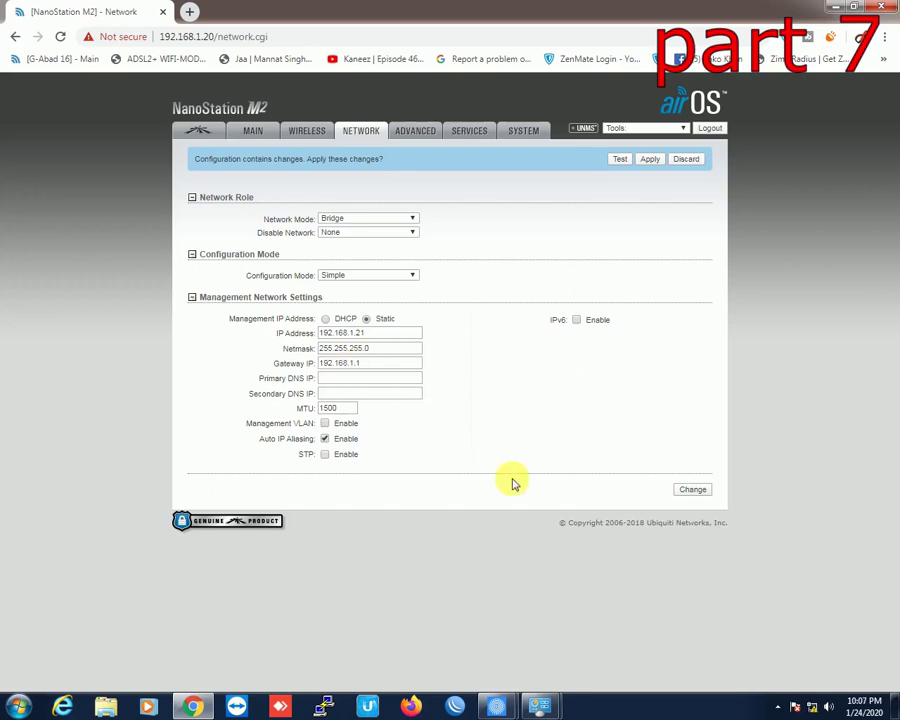
left_click(380, 334)
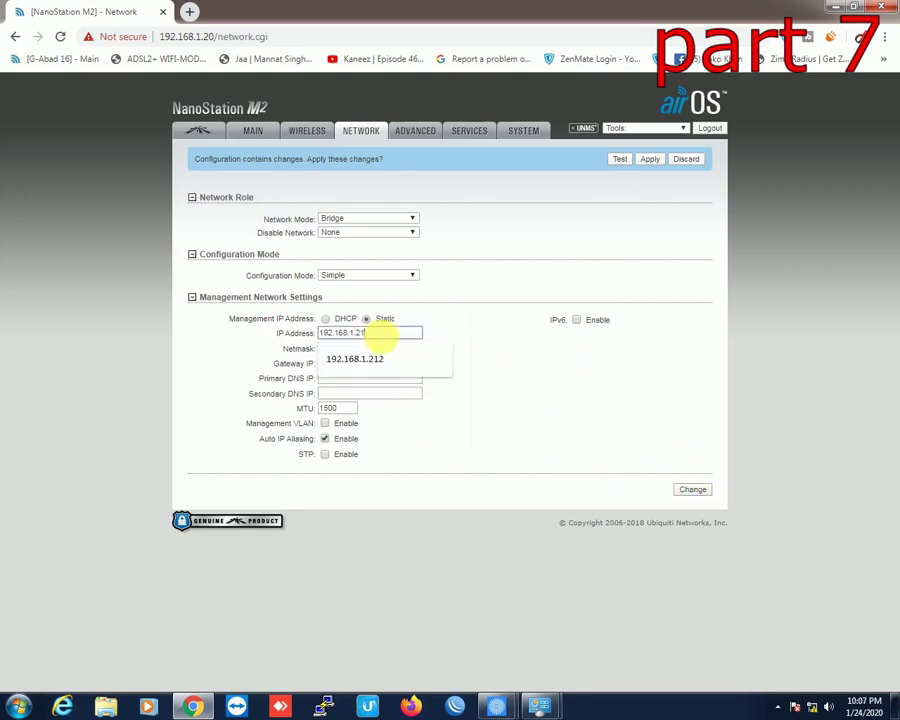
left_click(650, 413)
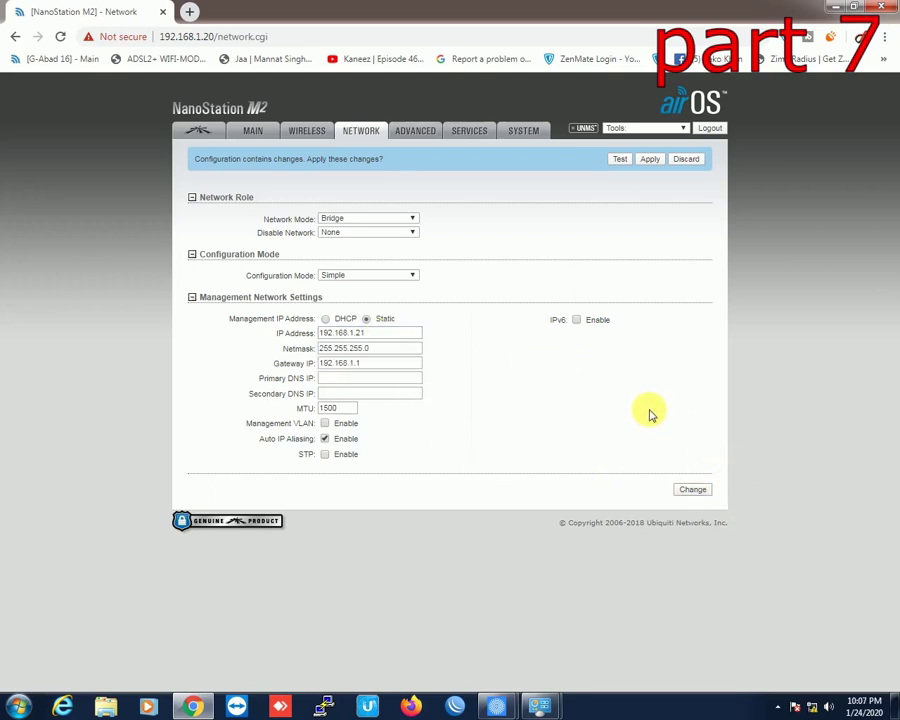
left_click(690, 489)
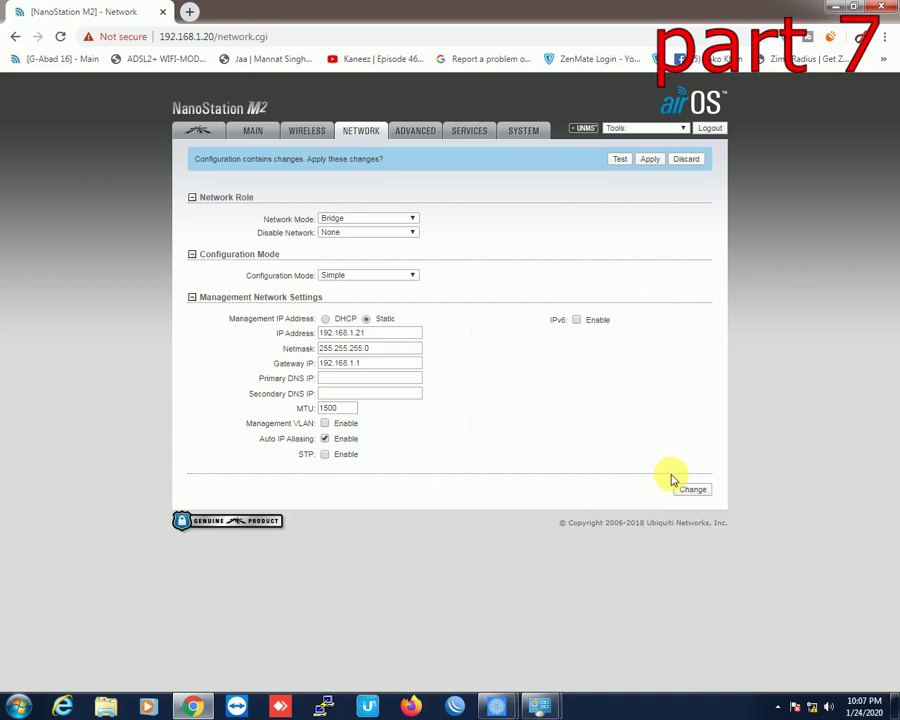
left_click(688, 489)
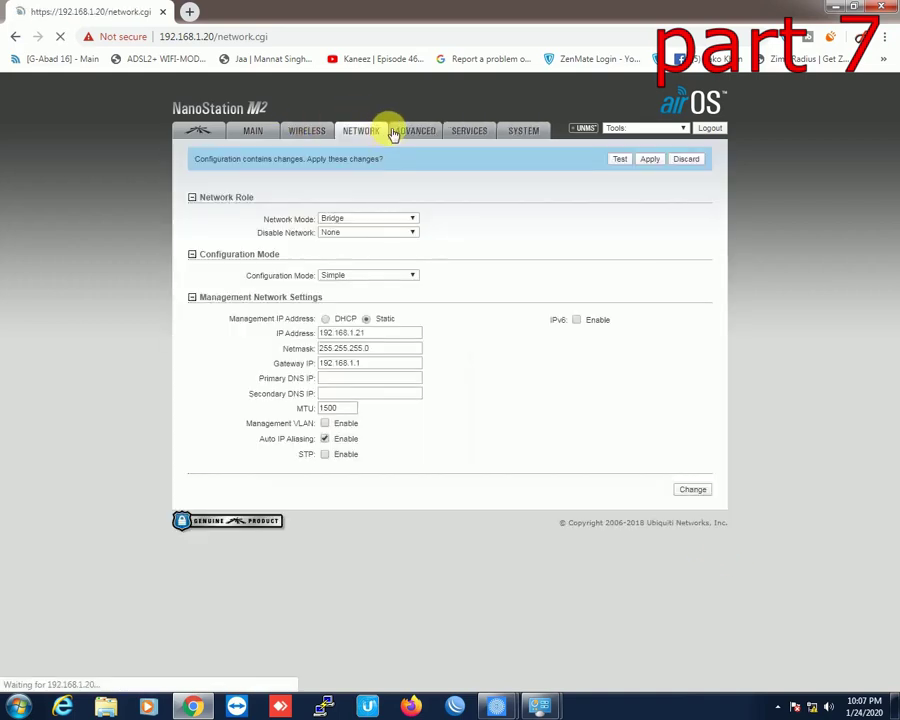
Step: Enable Installer EIRP Control on the Advanced page and submit the change
left_click(407, 132)
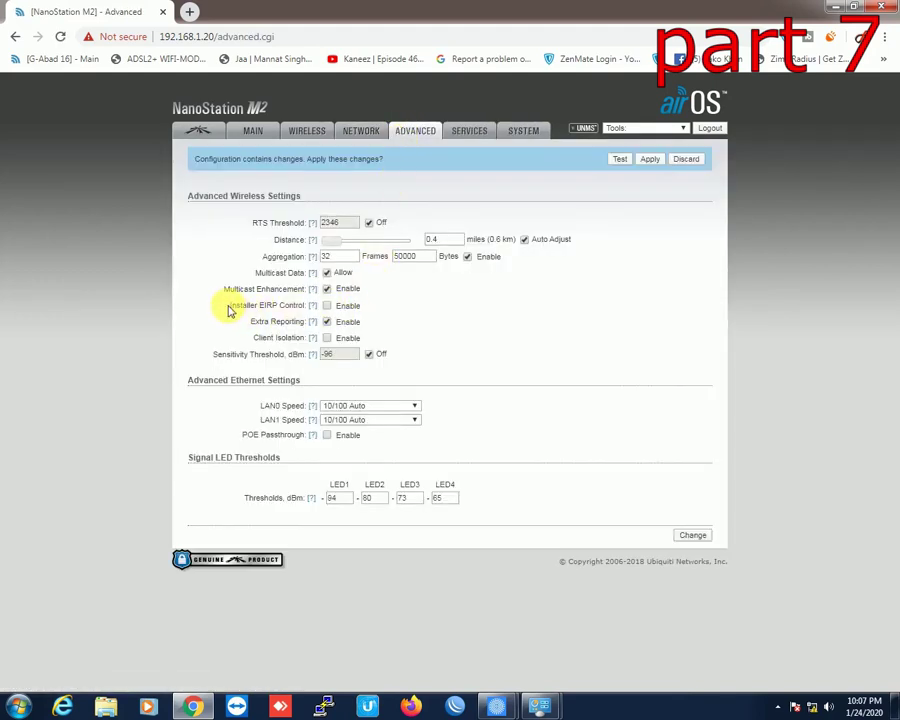
left_click_drag(228, 310, 288, 306)
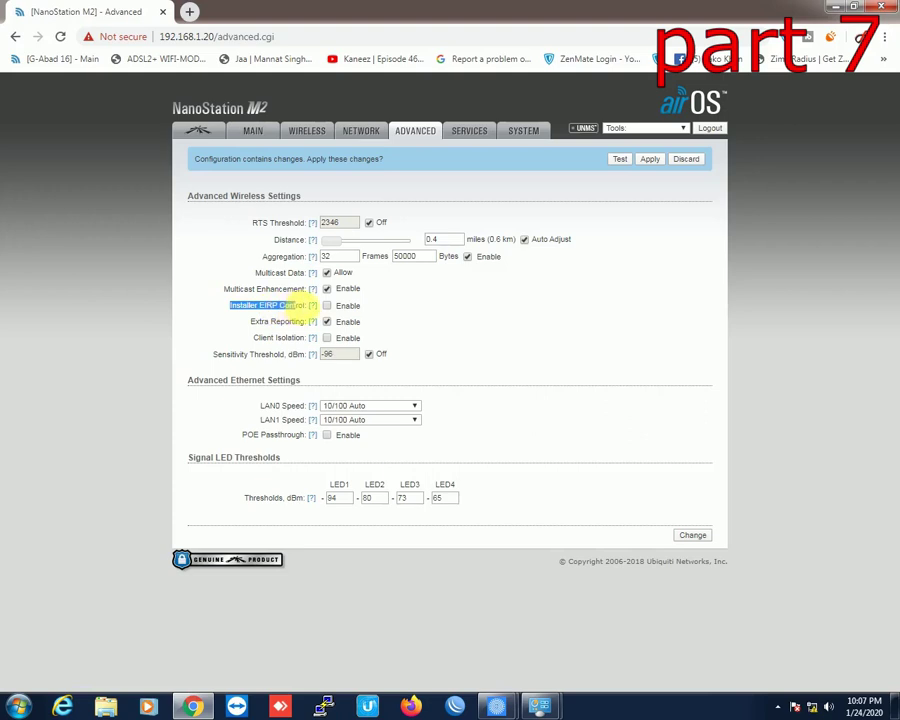
left_click(326, 306)
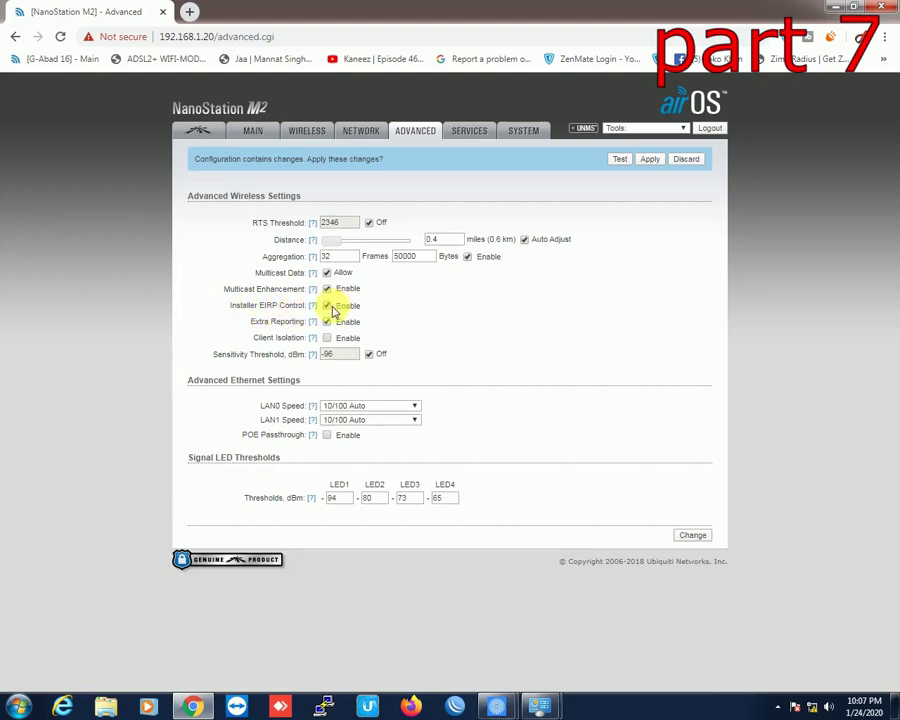
left_click(700, 537)
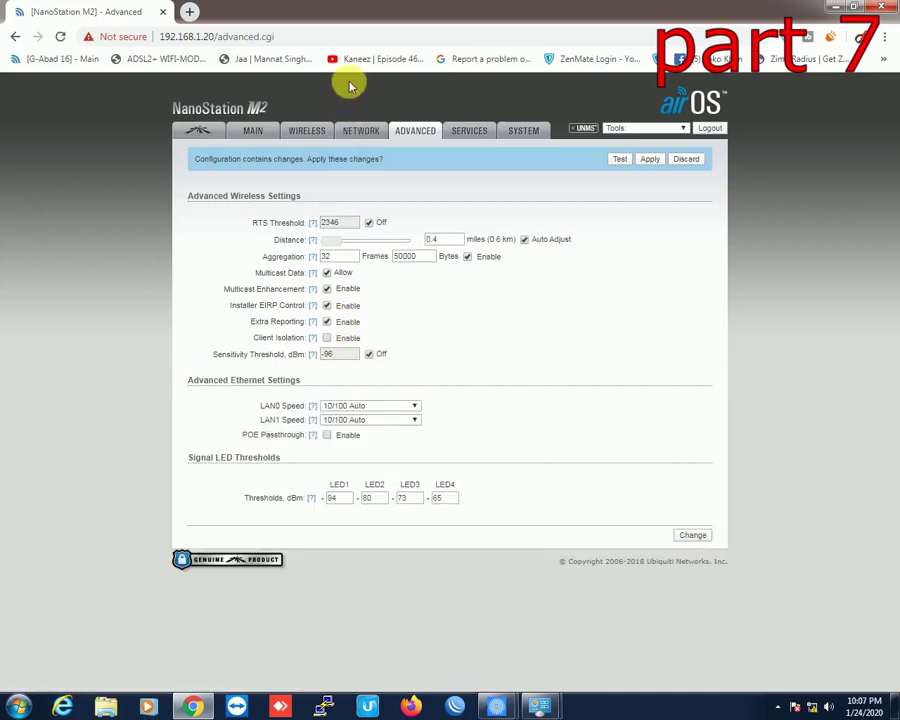
left_click(300, 132)
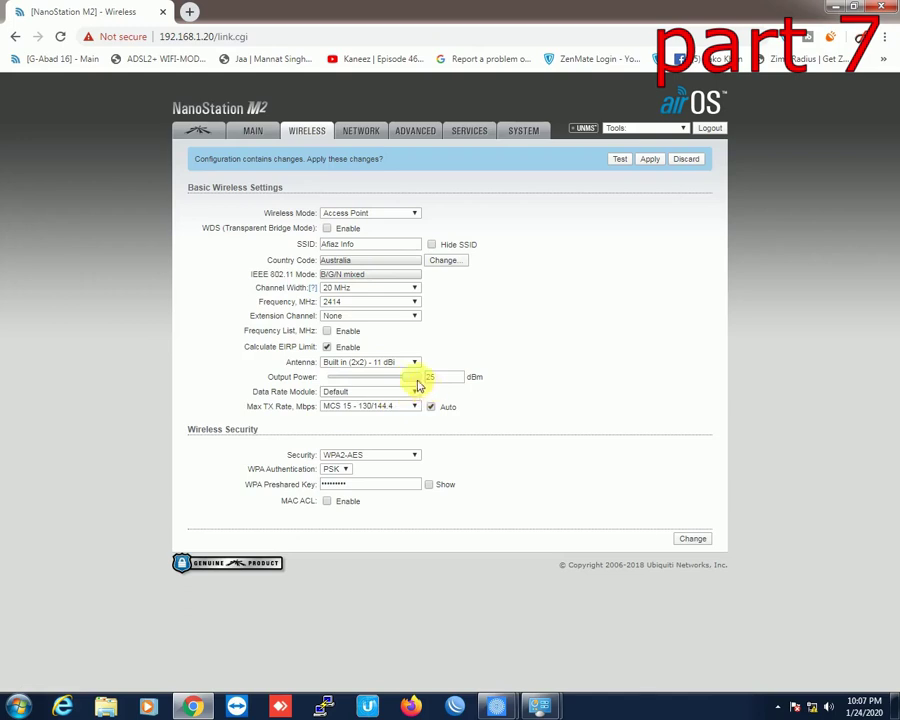
Step: Turn off Calculate EIRP Limit, raise output power to 28 dBm, and submit the wireless changes
left_click(327, 347)
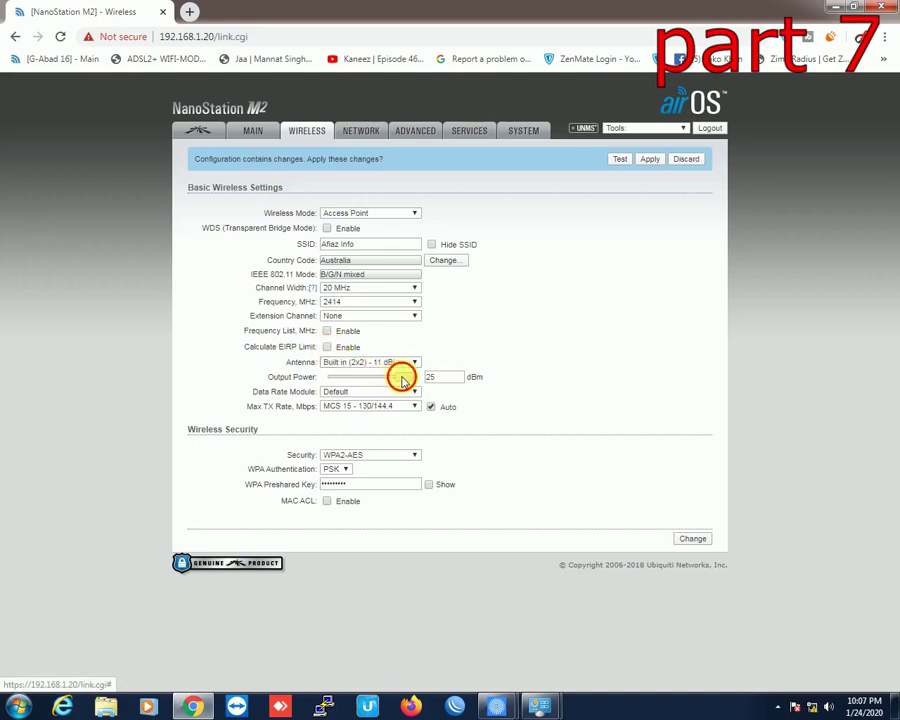
left_click(403, 381)
left_click_drag(403, 381, 411, 383)
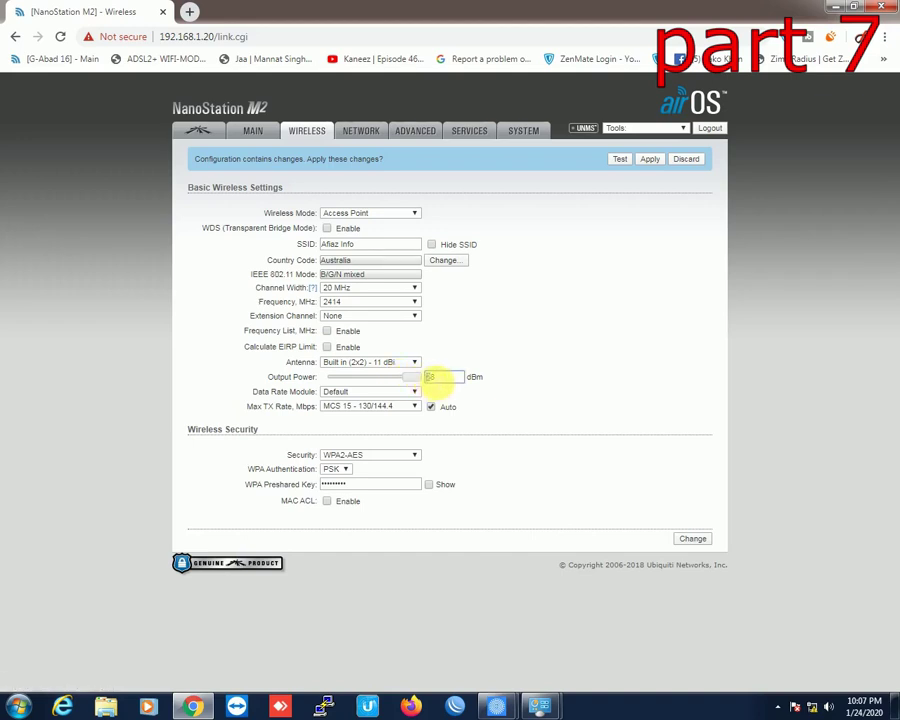
double_click(445, 377)
left_click(694, 538)
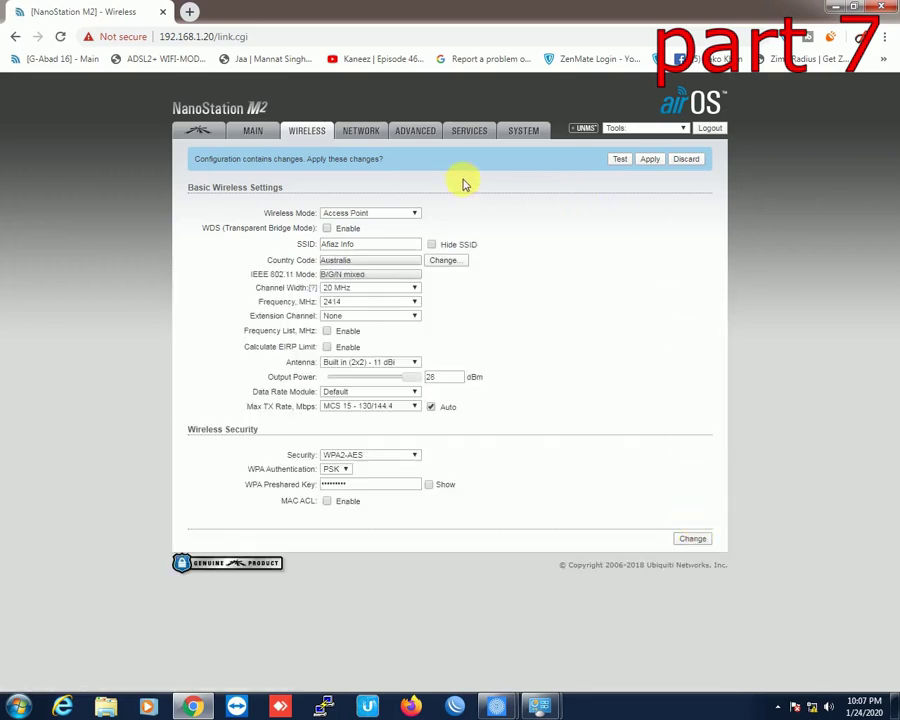
left_click(421, 133)
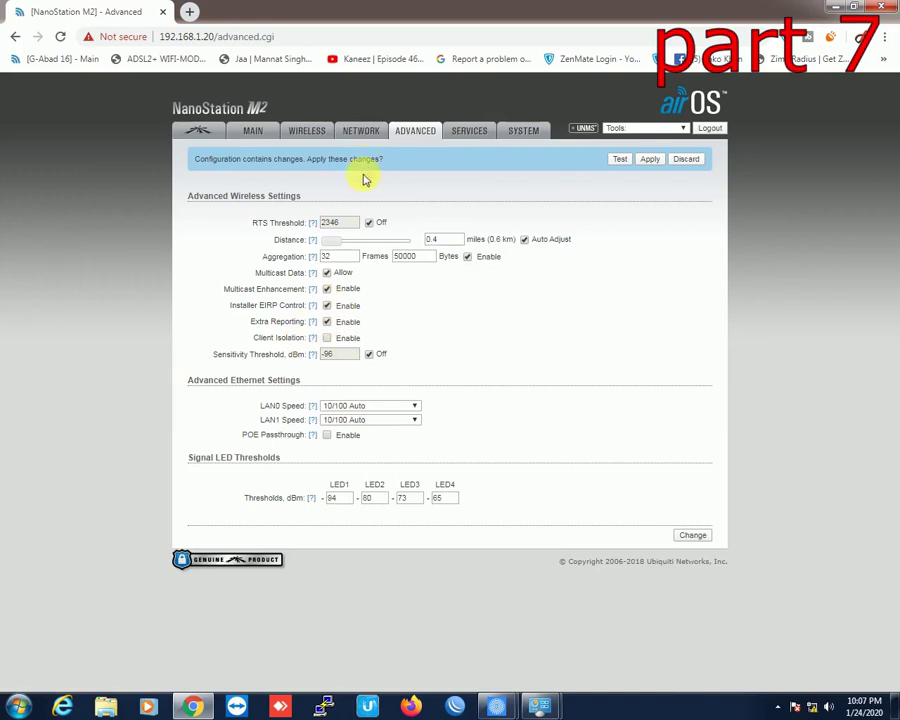
left_click(362, 131)
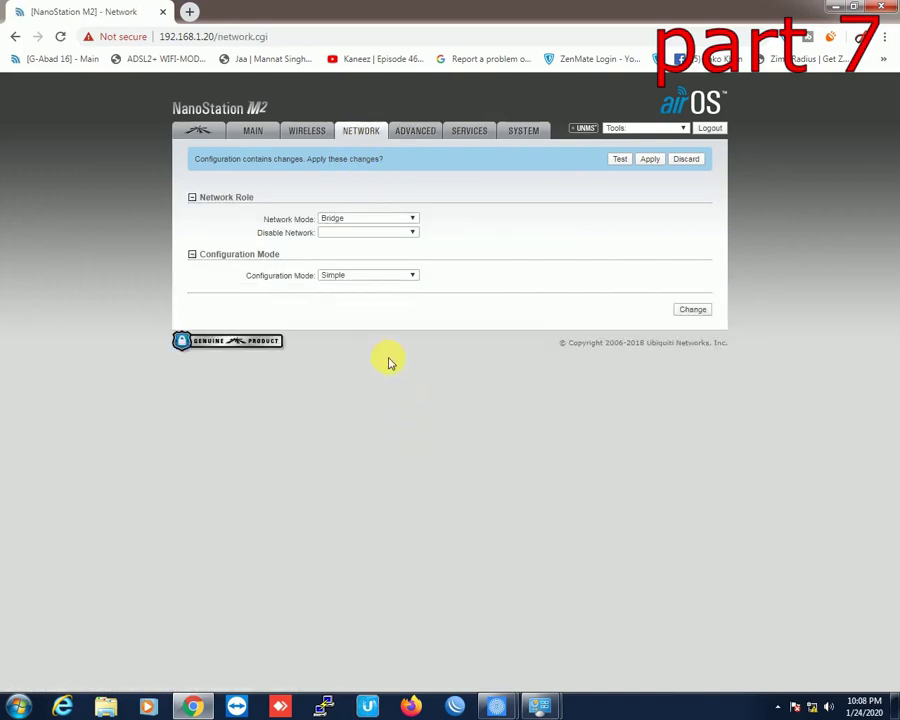
left_click(376, 334)
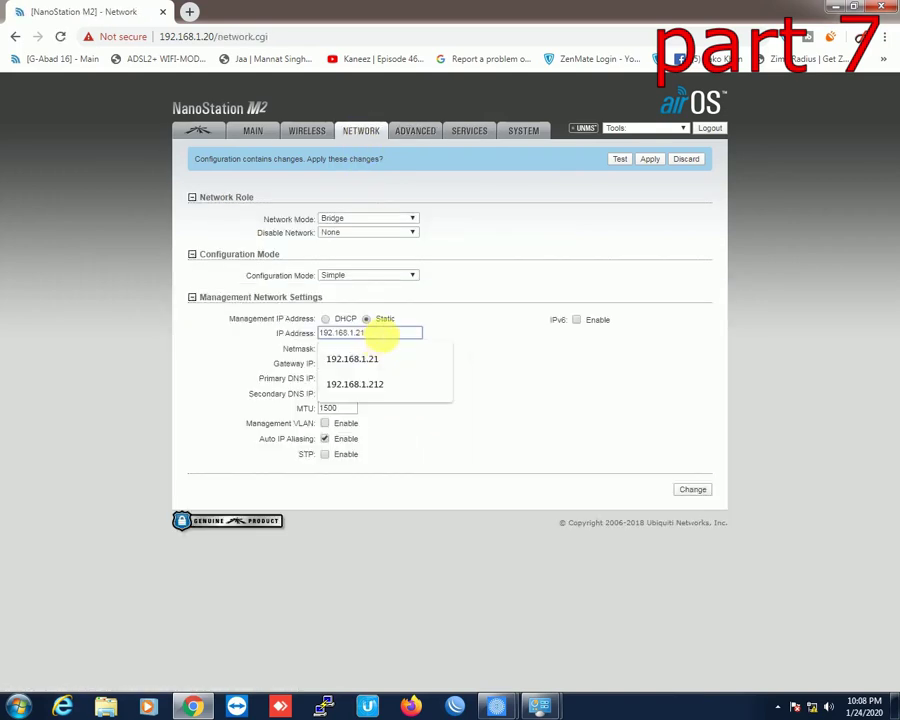
left_click(494, 344)
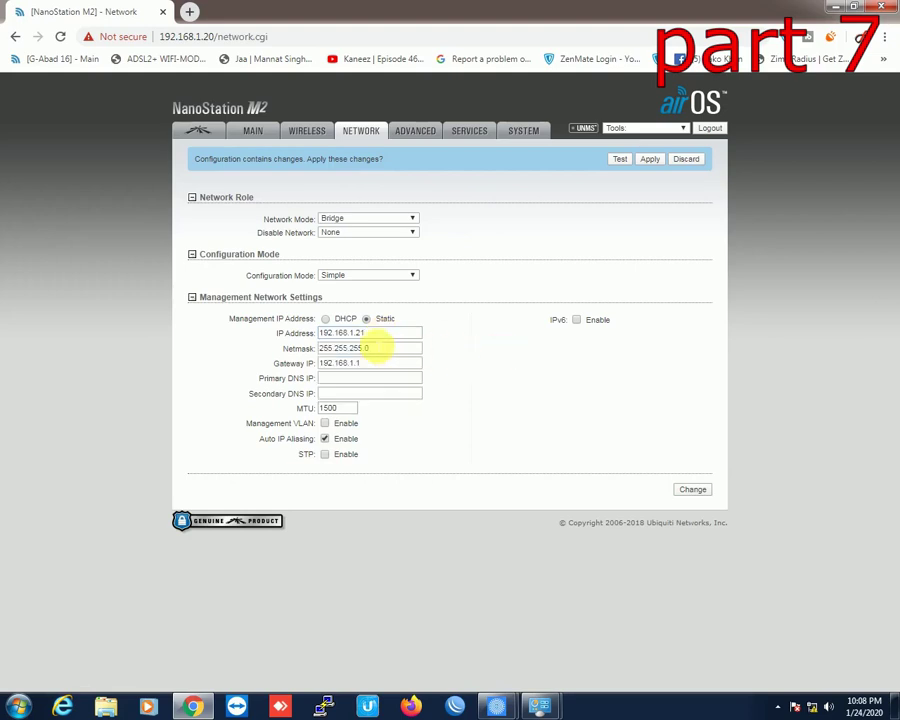
left_click(415, 133)
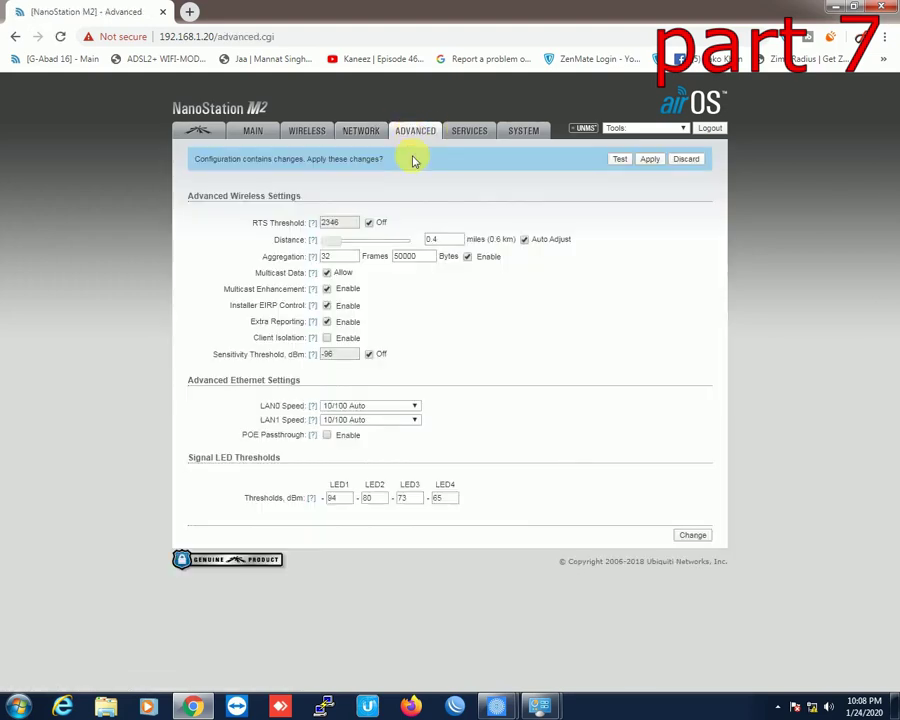
Step: Check the Web Server port 80 on the Services page, then move to the System page
left_click(465, 133)
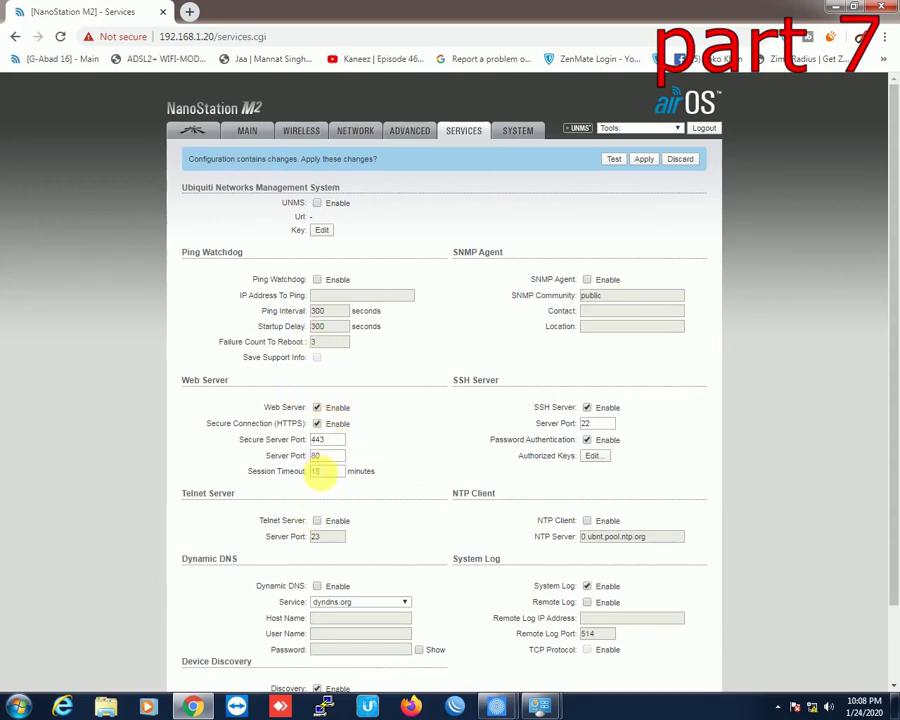
left_click(326, 455)
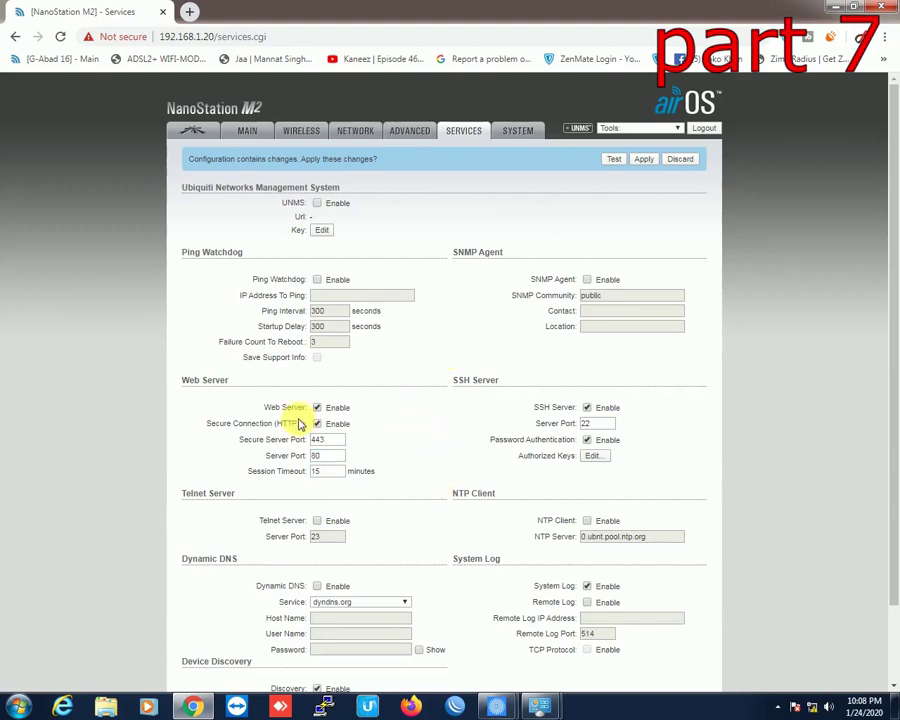
left_click(332, 457)
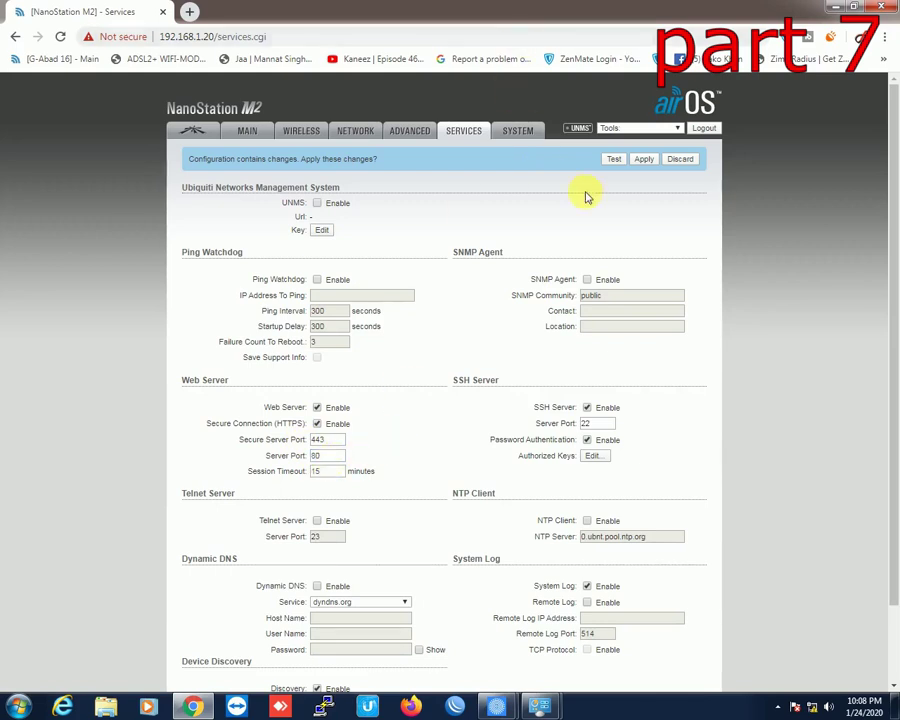
scroll(566, 320, "down", 1)
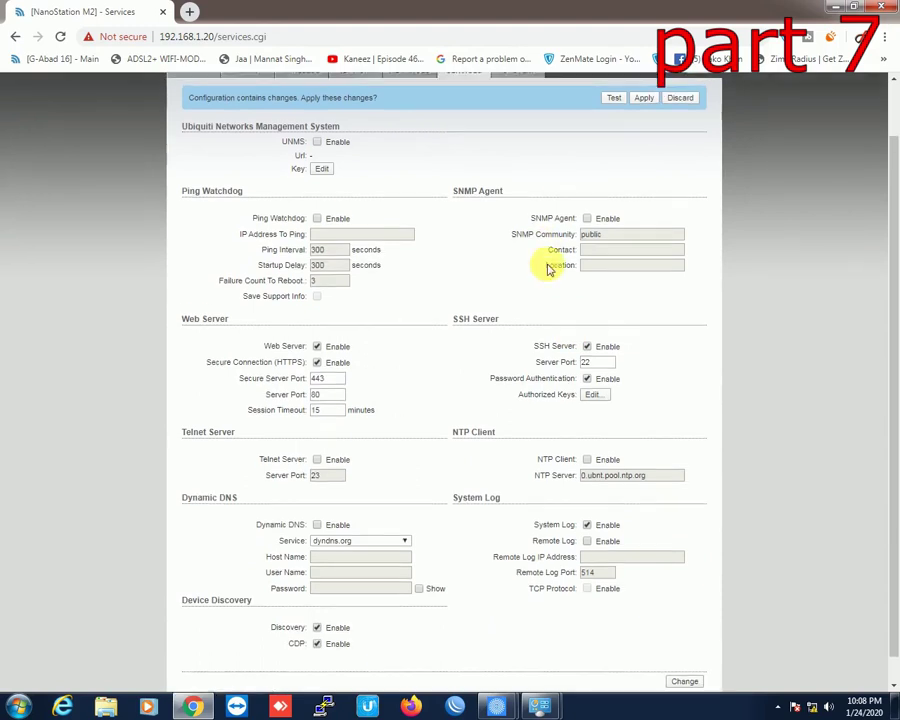
scroll(540, 250, "up", 1)
left_click(505, 135)
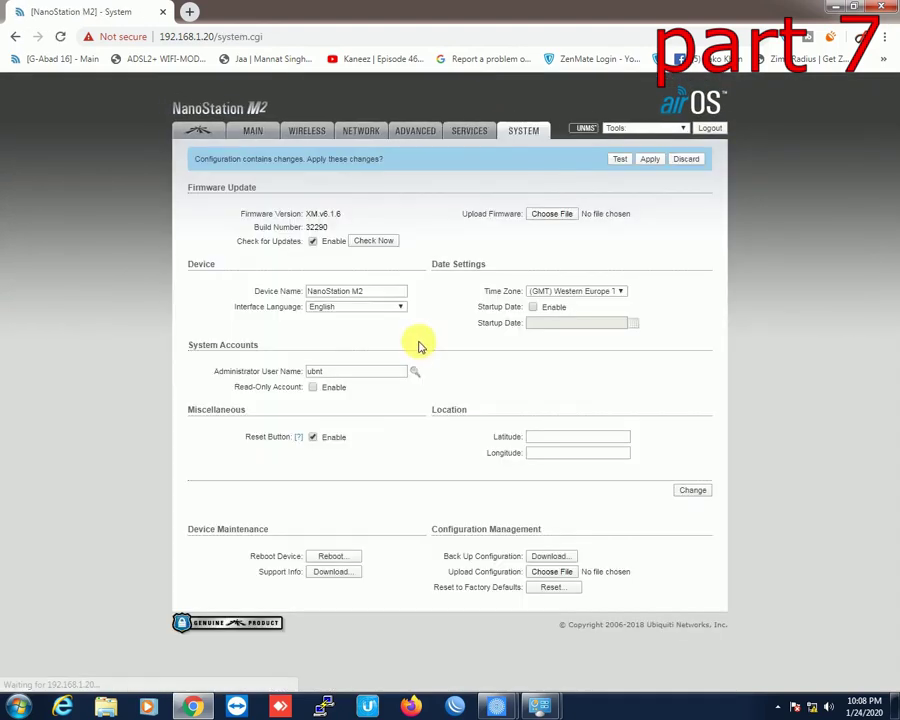
Step: Append 'afiaz info office' to the device name NanoStation M2 and save it
left_click(385, 292)
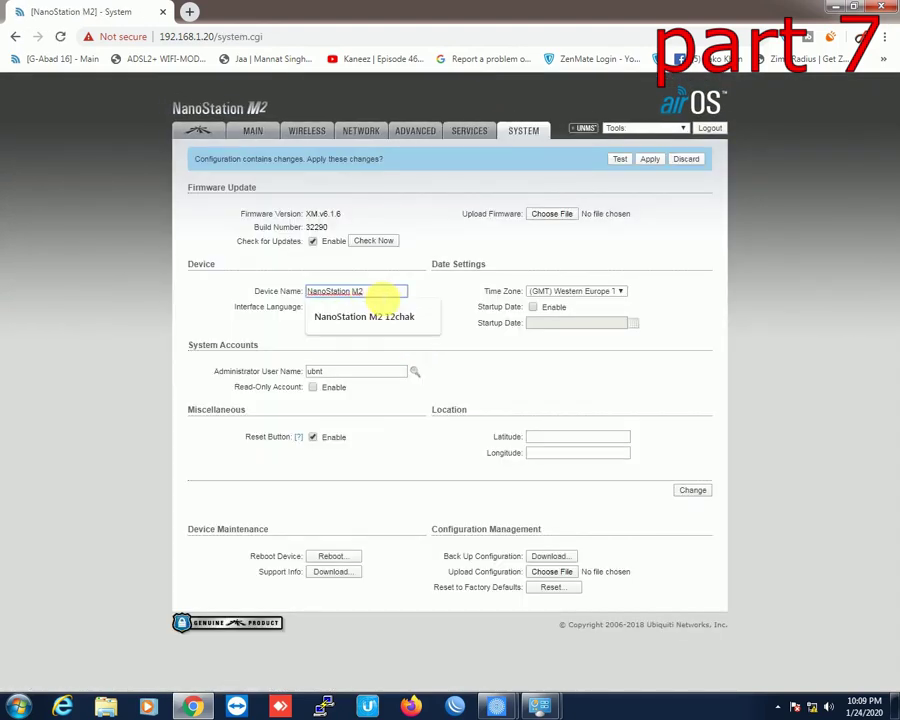
left_click_drag(318, 291, 380, 291)
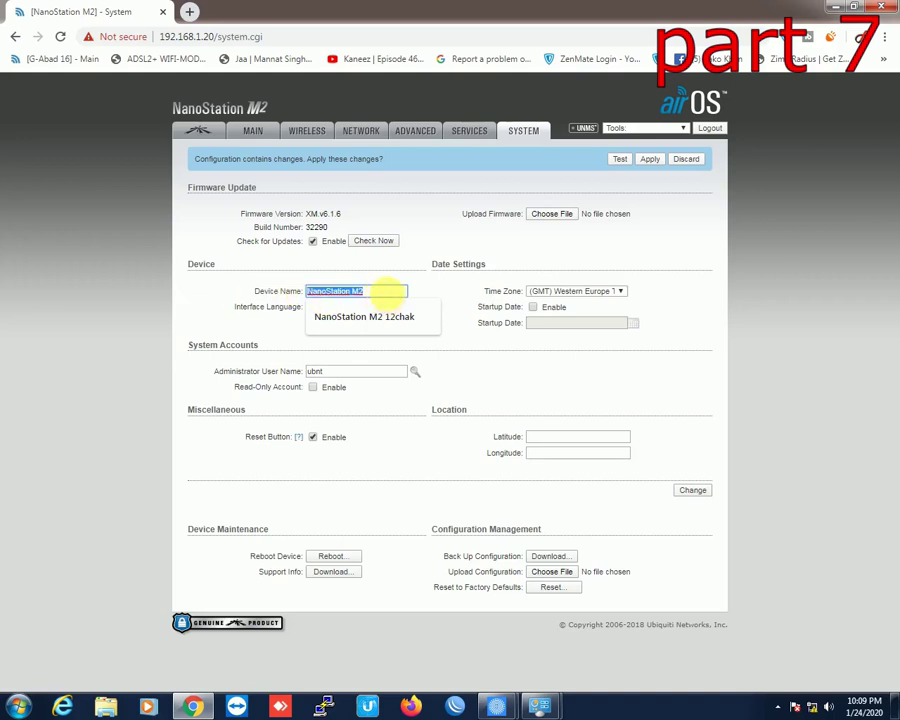
left_click(388, 291)
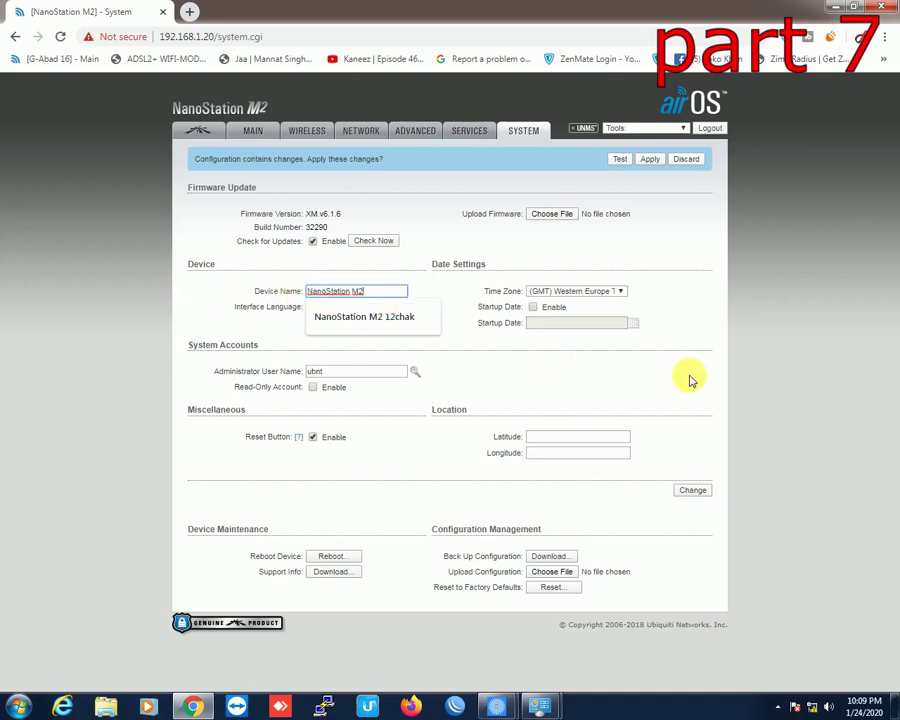
type("afiaz info")
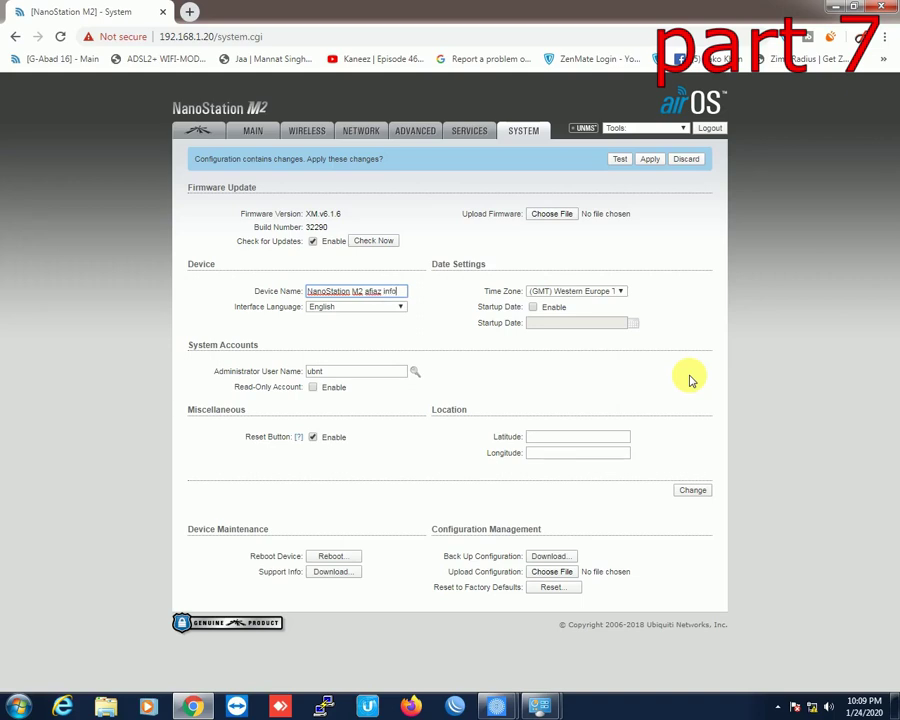
type(" office")
left_click(570, 364)
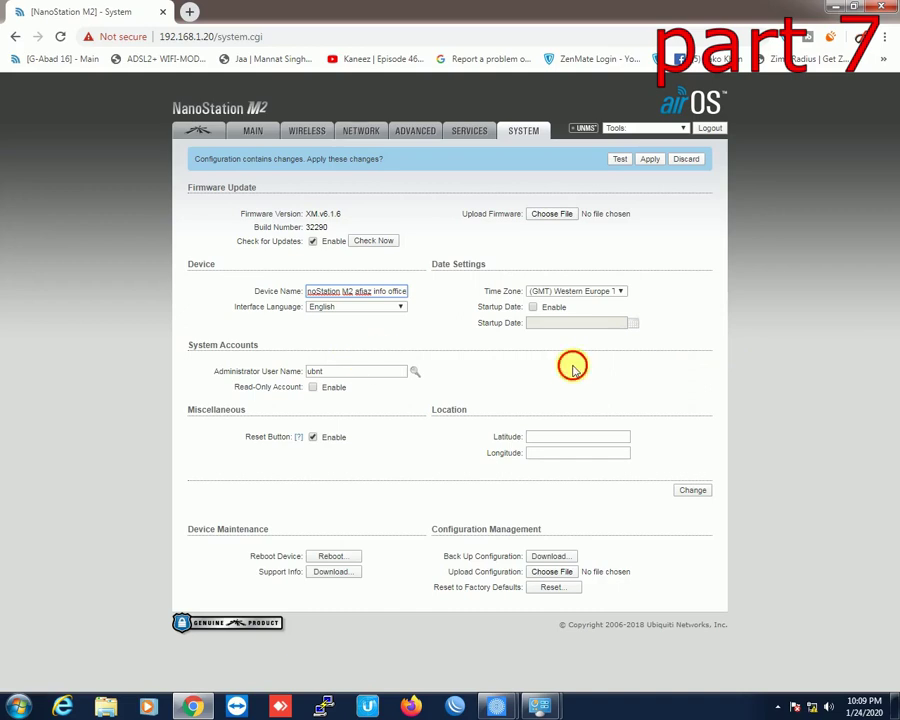
left_click(693, 490)
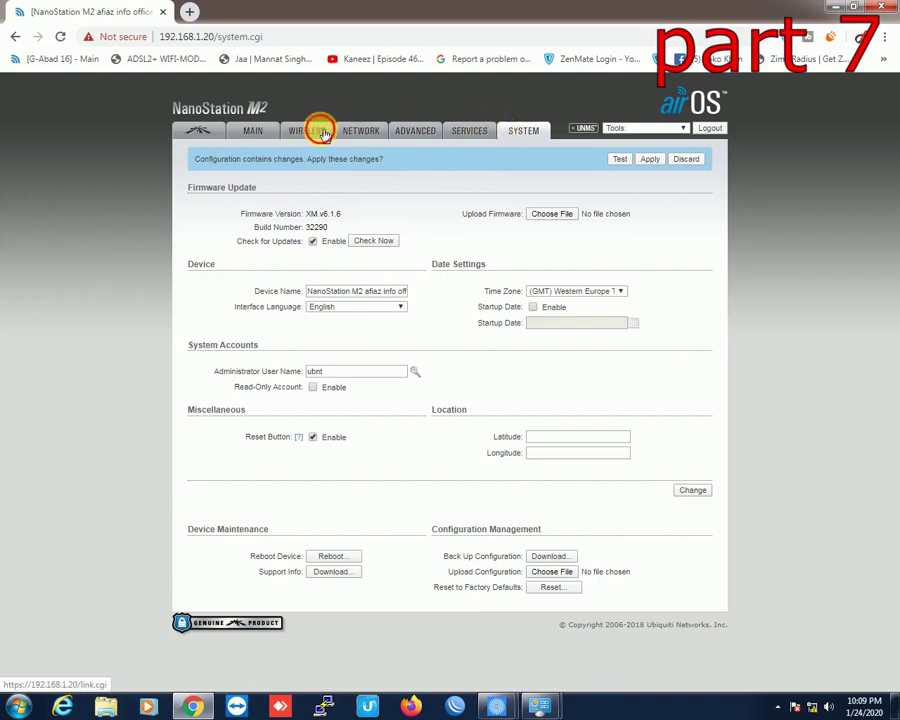
Step: Verify SSID Afiaz Info, 20 MHz channel width and the WPA key, then save the wireless settings
left_click(320, 131)
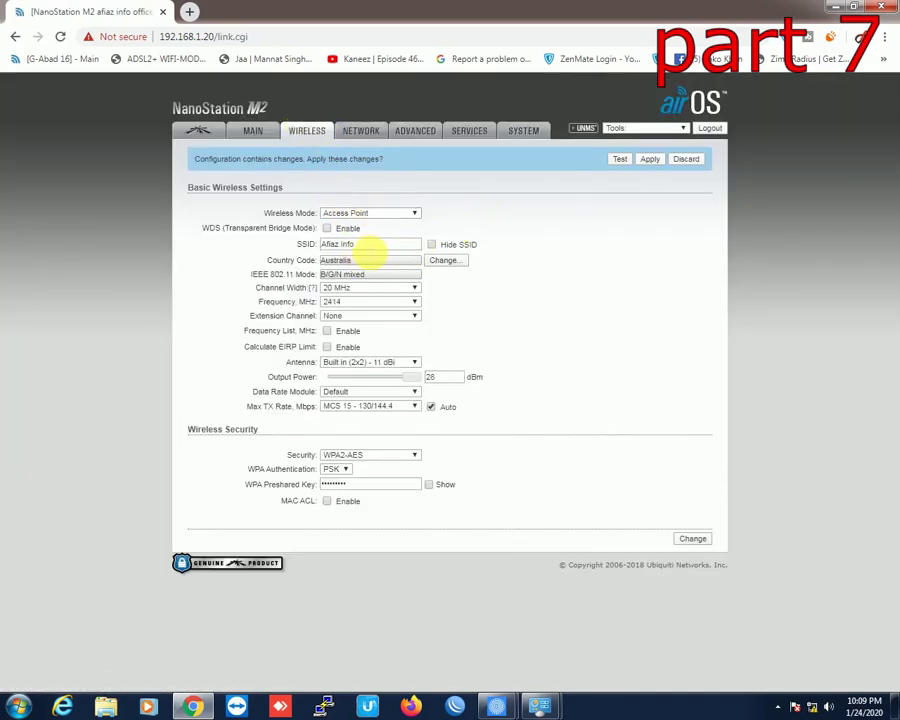
triple_click(382, 248)
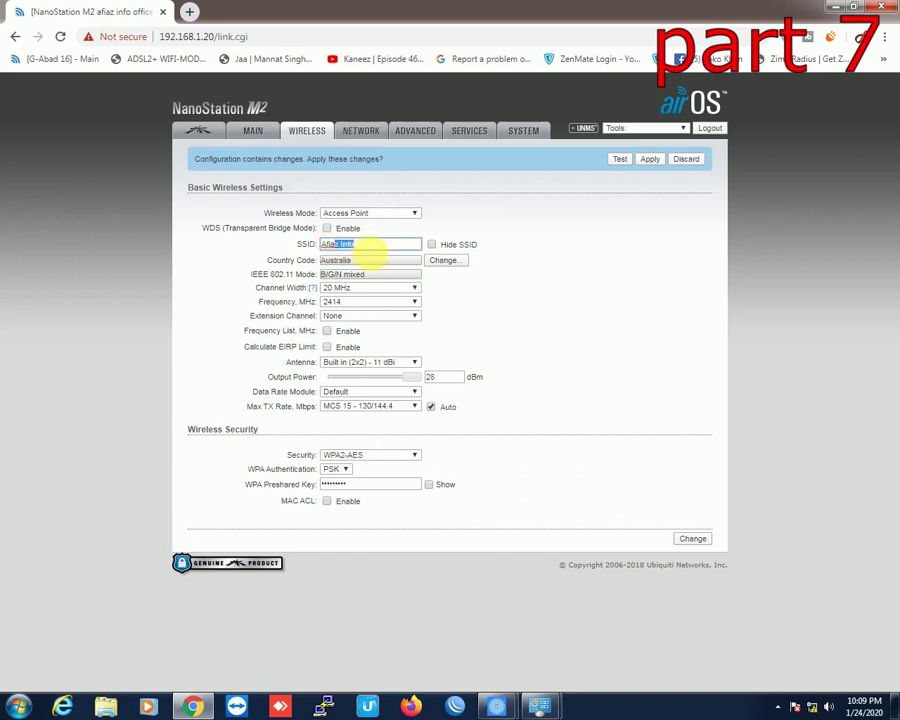
left_click(352, 289)
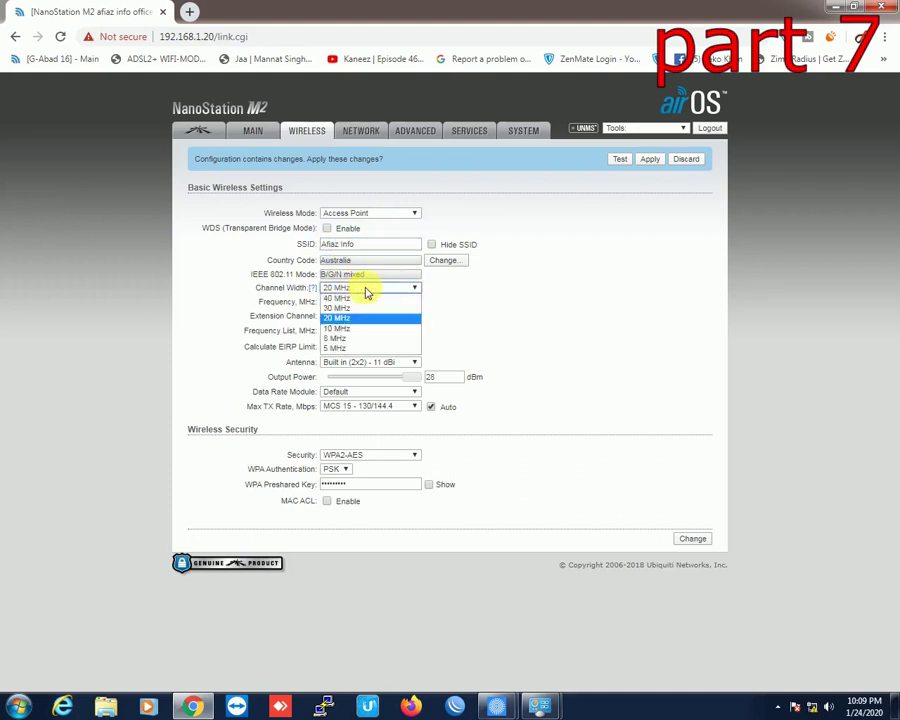
left_click(364, 290)
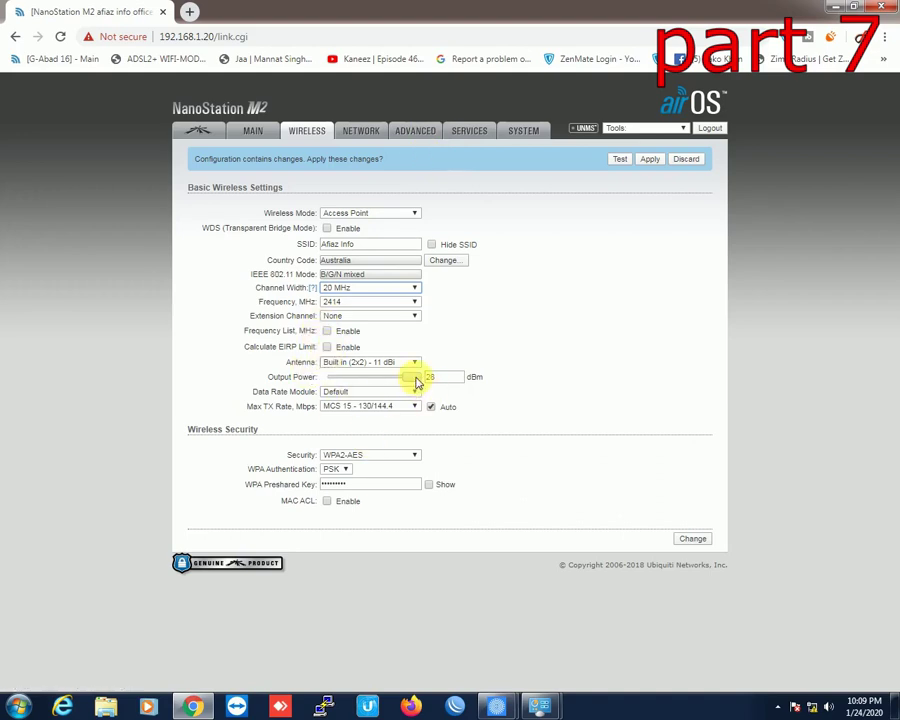
left_click(428, 484)
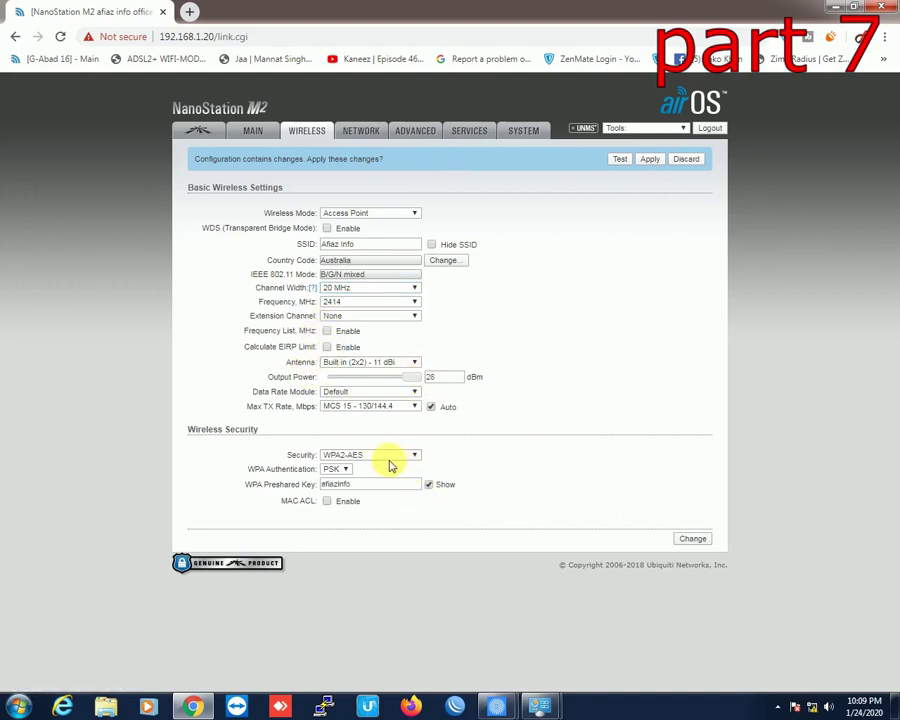
double_click(340, 484)
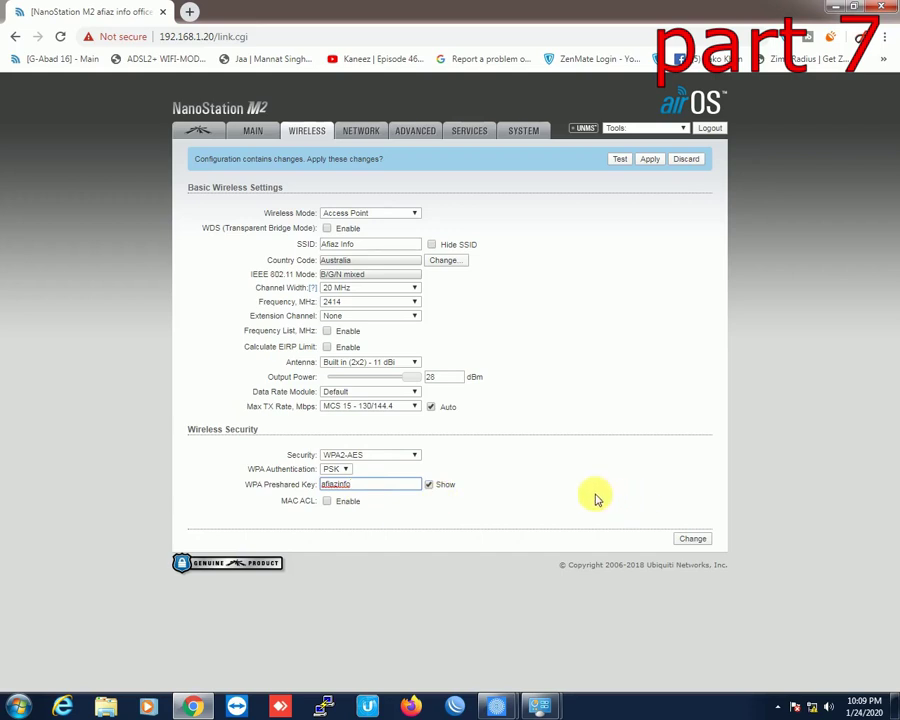
left_click(695, 541)
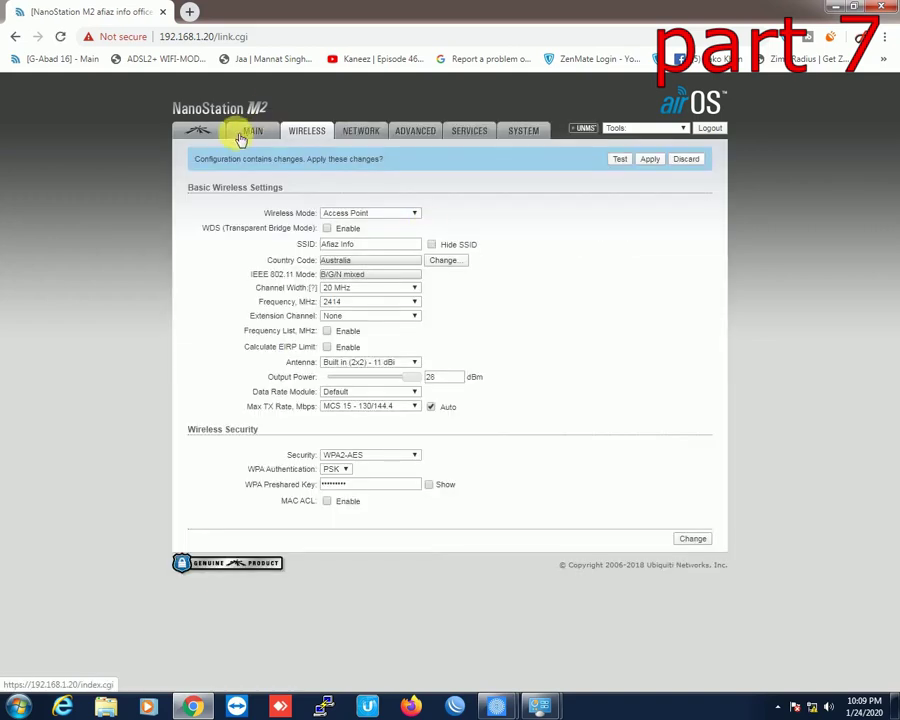
Step: Open the airMAX page and submit it twice with airMAX left disabled
left_click(202, 135)
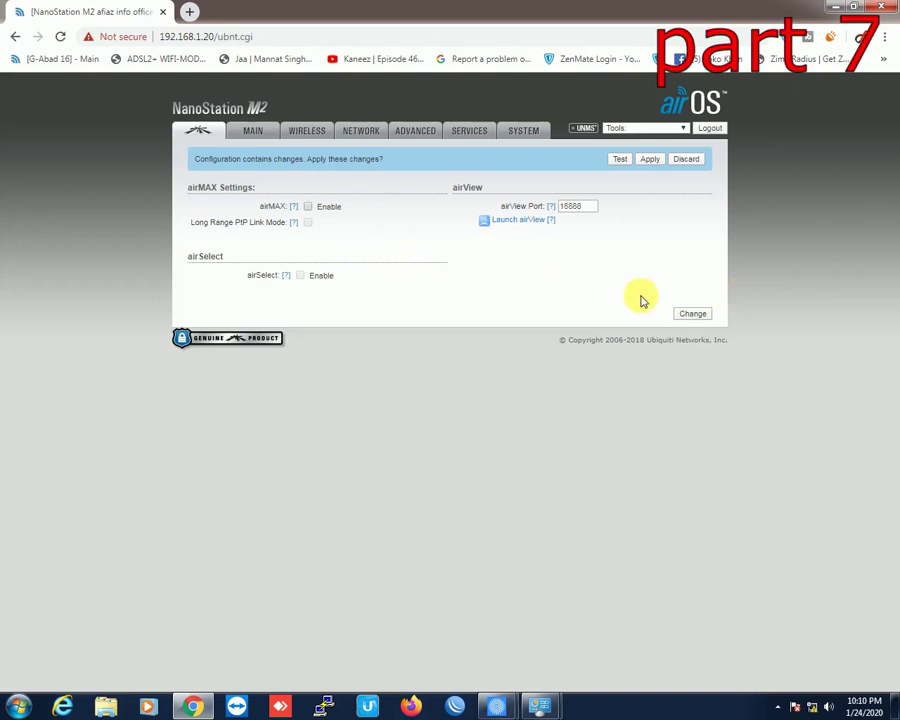
left_click(692, 313)
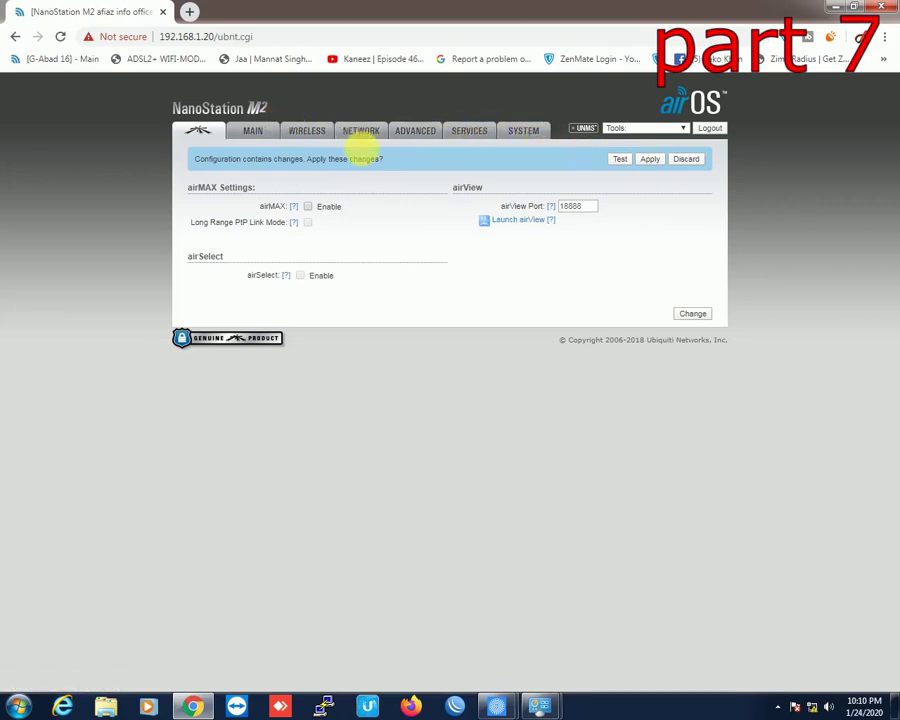
left_click(690, 315)
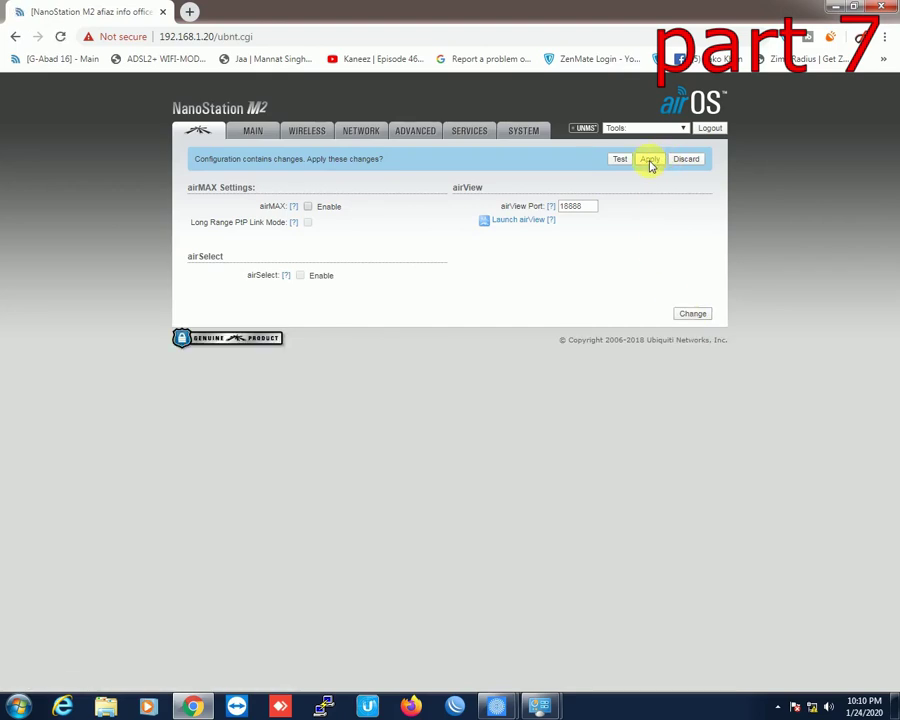
Step: Apply the pending changes, then load 192.168.1.21 and proceed past the certificate warning
left_click(650, 161)
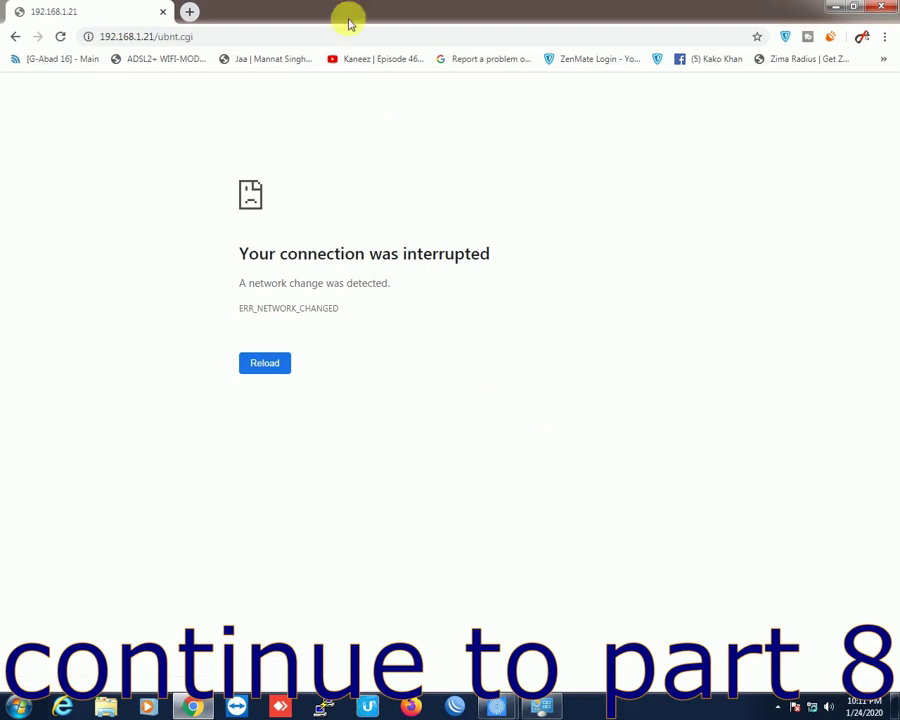
double_click(146, 36)
left_click(153, 155)
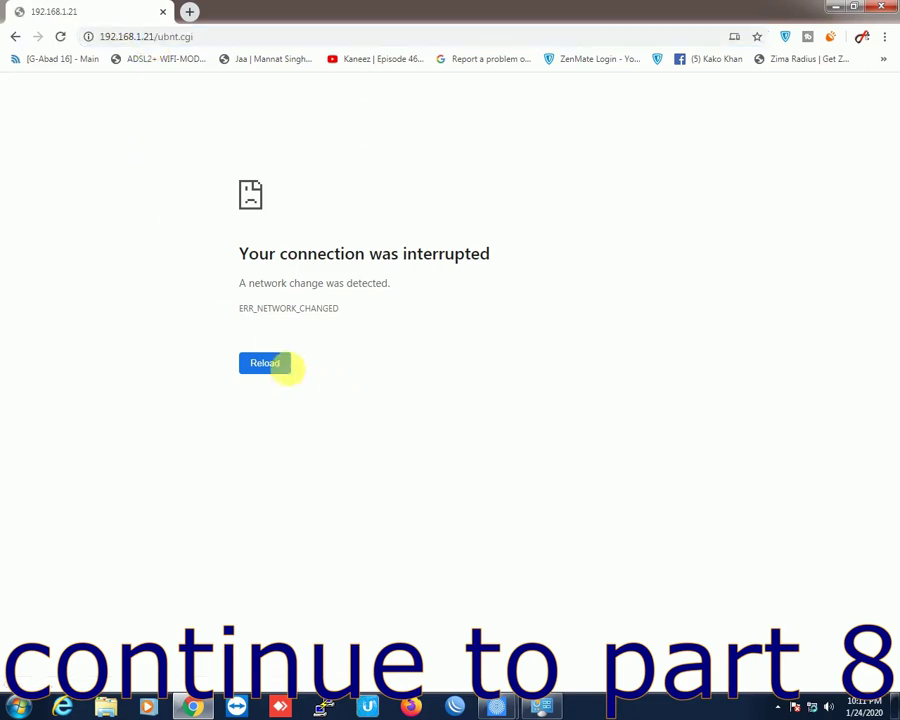
left_click(263, 364)
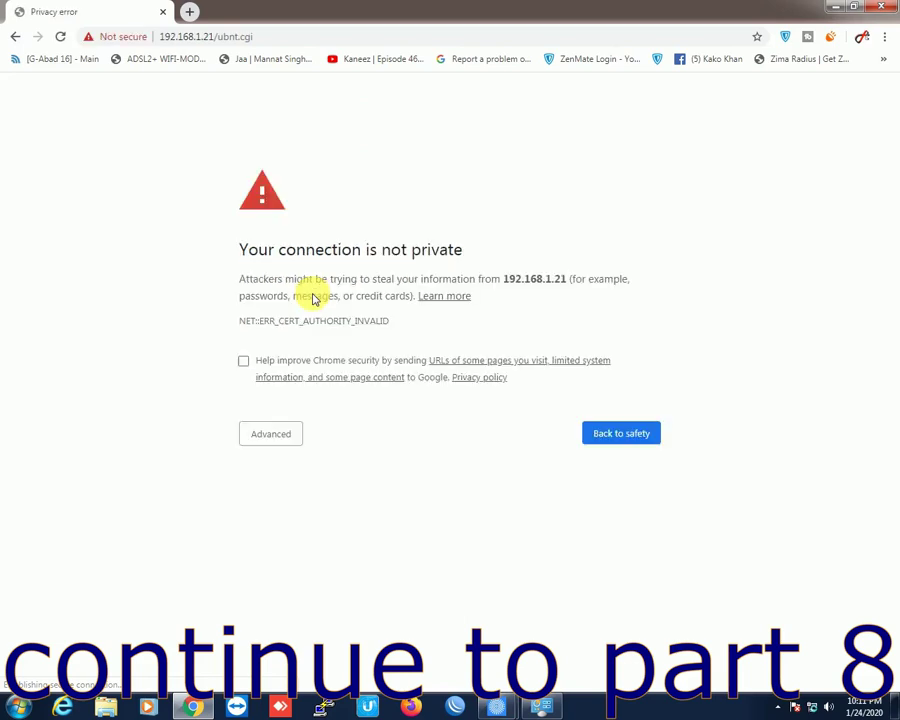
left_click(270, 433)
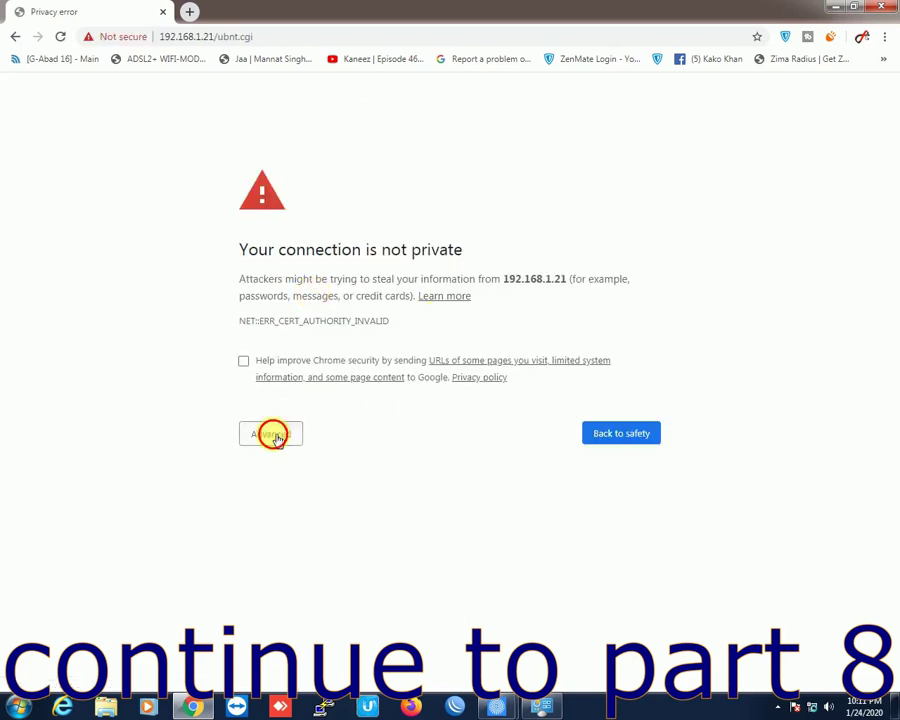
left_click(316, 543)
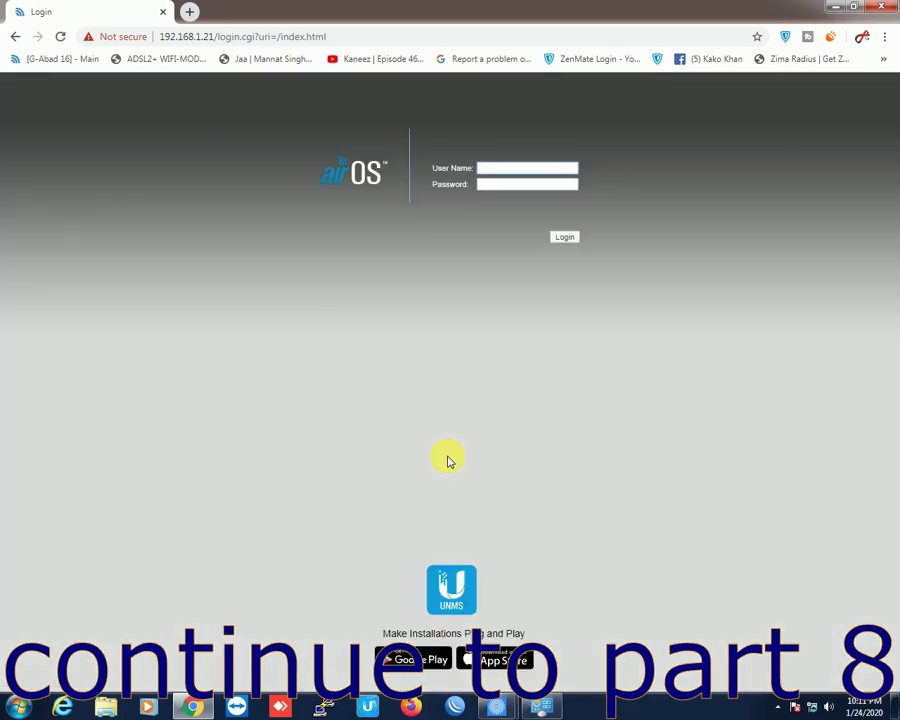
Step: Sign in with the device's user name and password to reach the Main status page
key("Return")
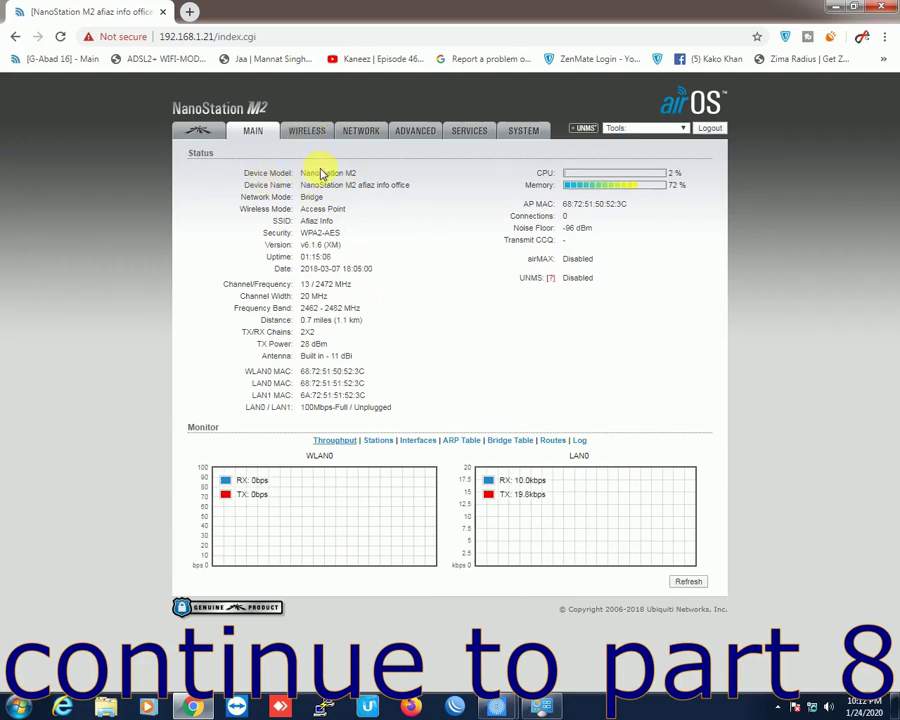
left_click_drag(305, 172, 410, 186)
triple_click(360, 195)
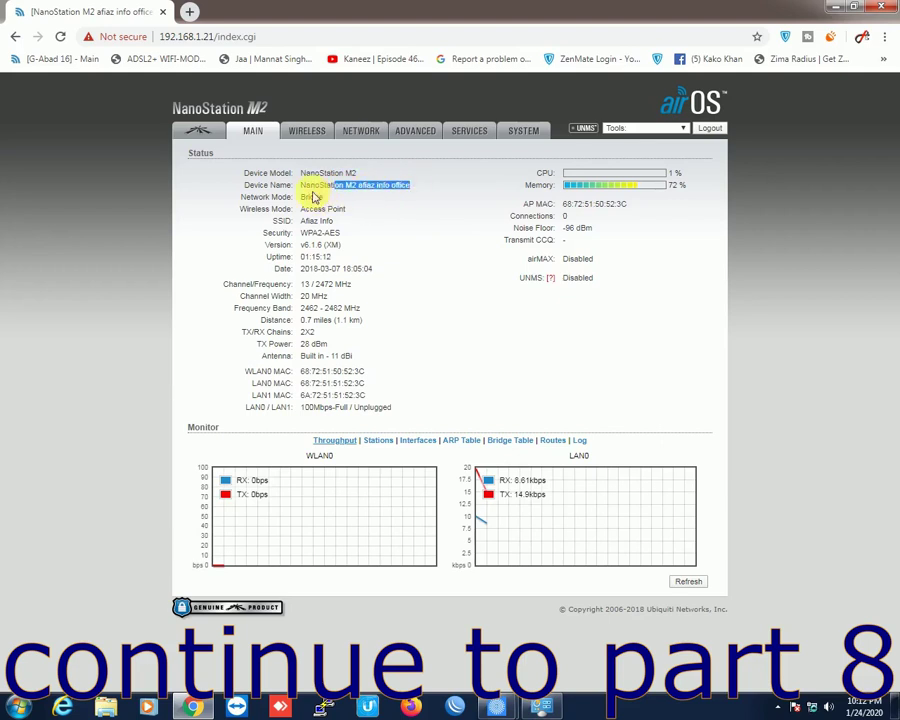
left_click(374, 188)
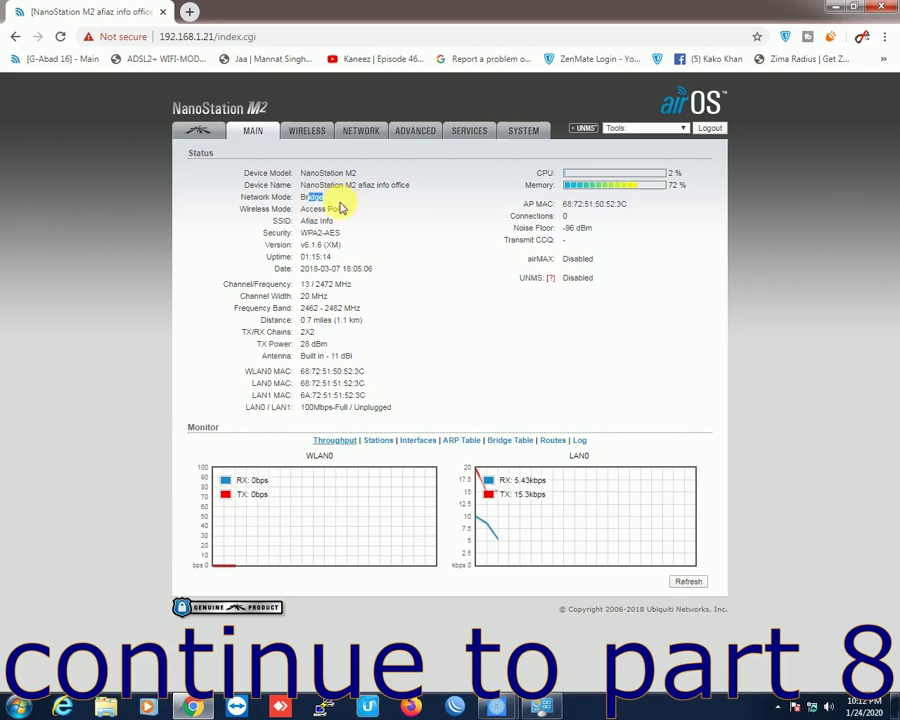
left_click_drag(322, 209, 330, 238)
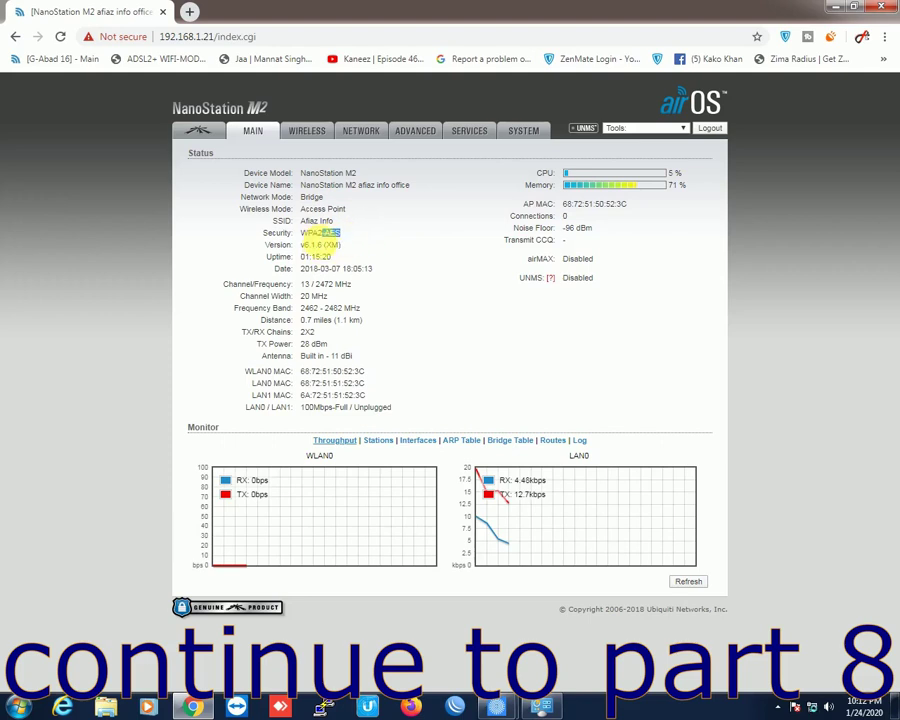
left_click(357, 234)
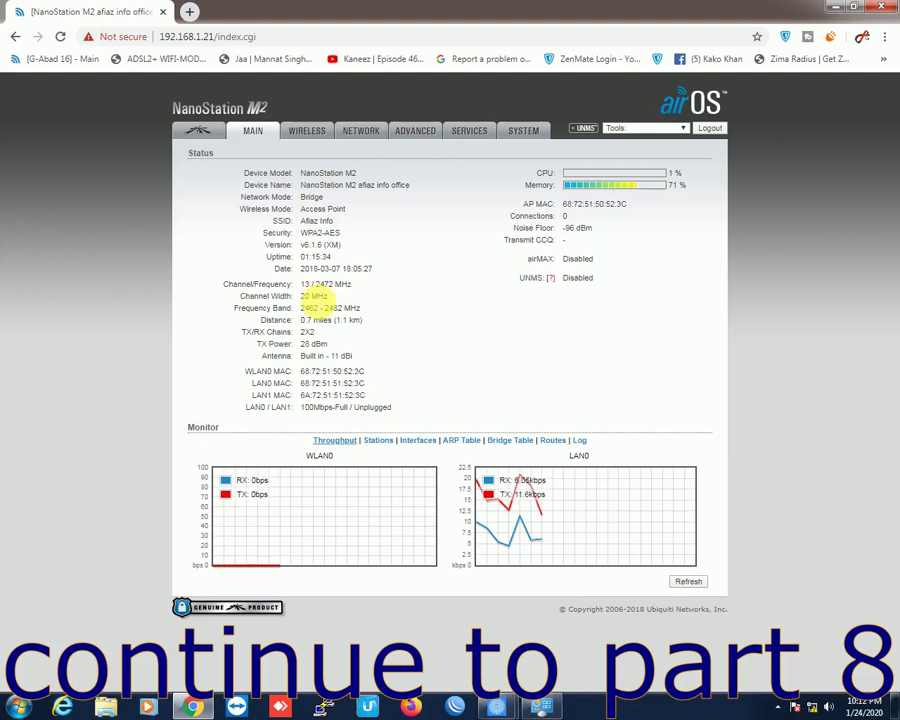
double_click(318, 296)
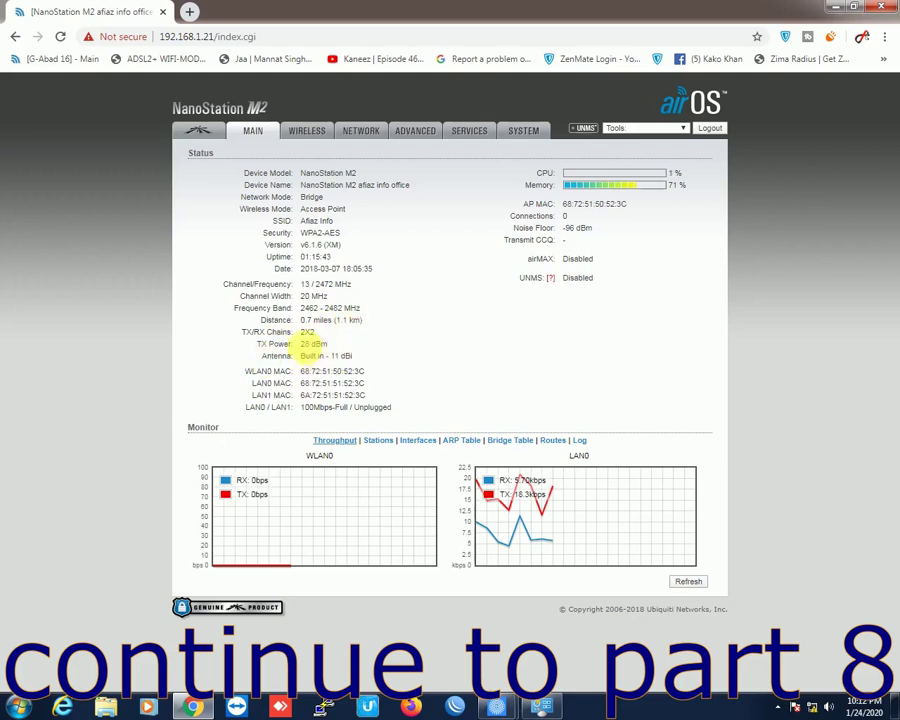
left_click_drag(303, 320, 378, 322)
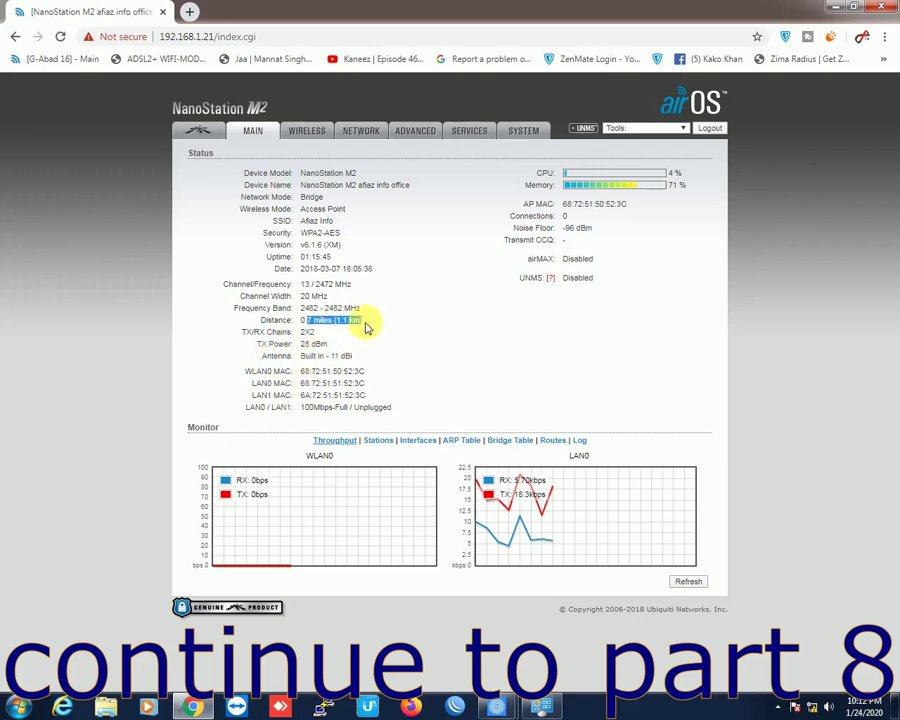
left_click(318, 322)
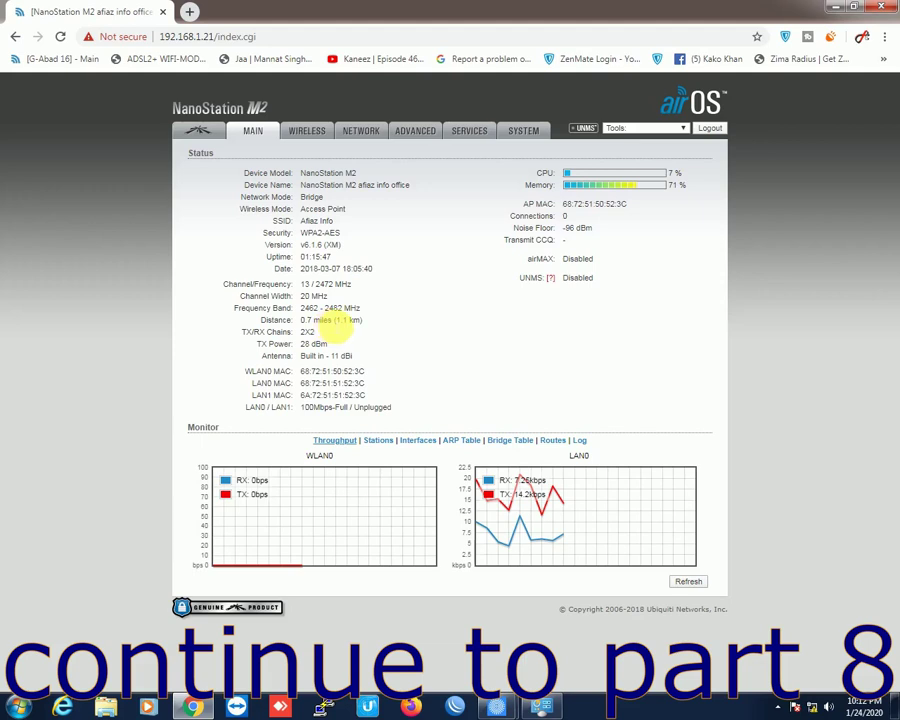
left_click_drag(330, 320, 390, 321)
left_click(390, 321)
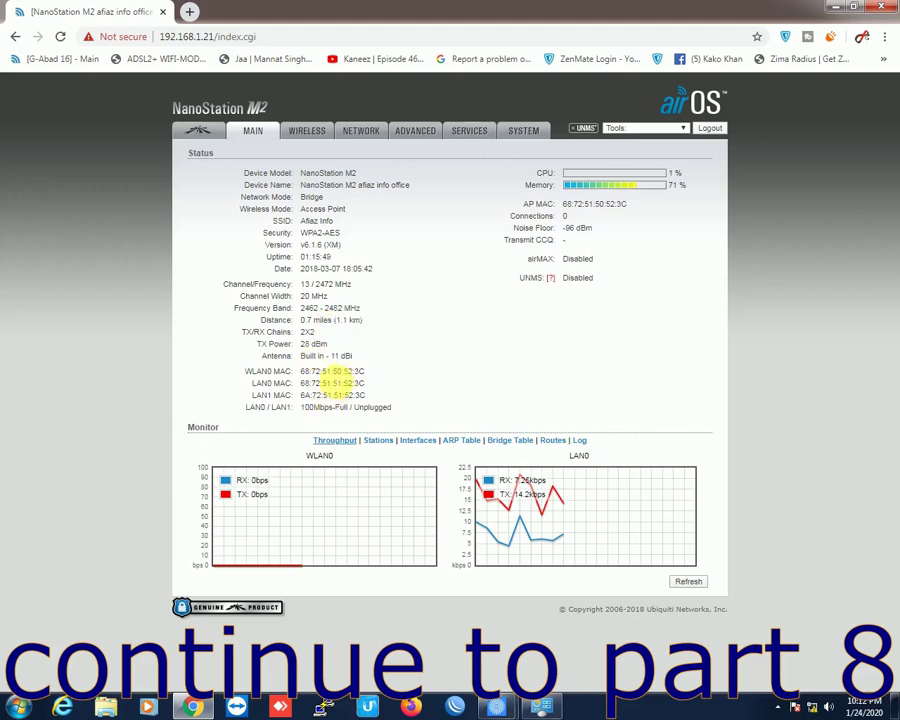
left_click_drag(337, 371, 392, 409)
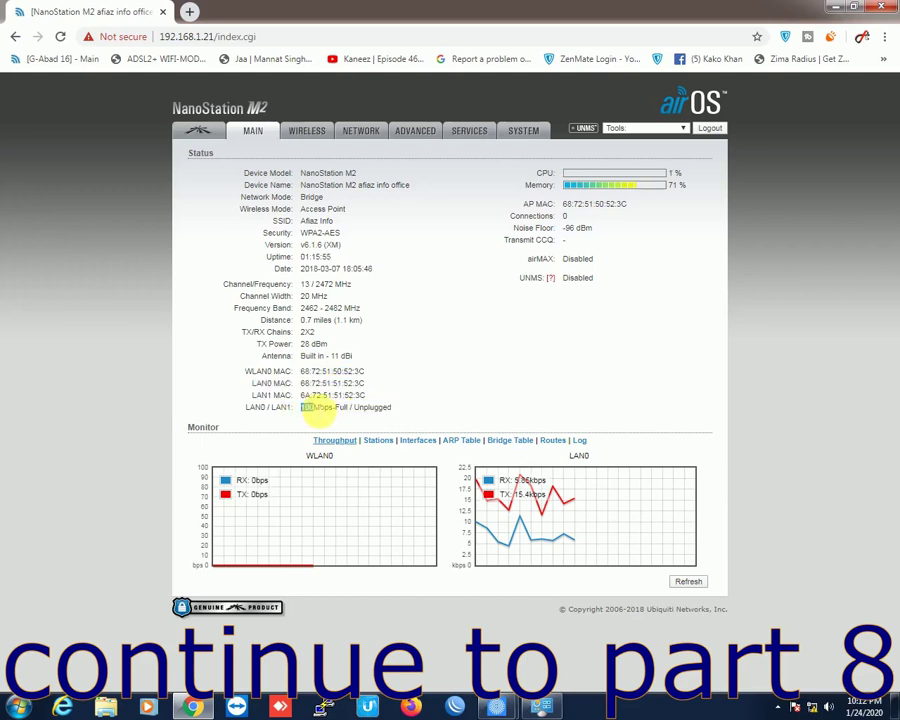
left_click_drag(300, 408, 314, 408)
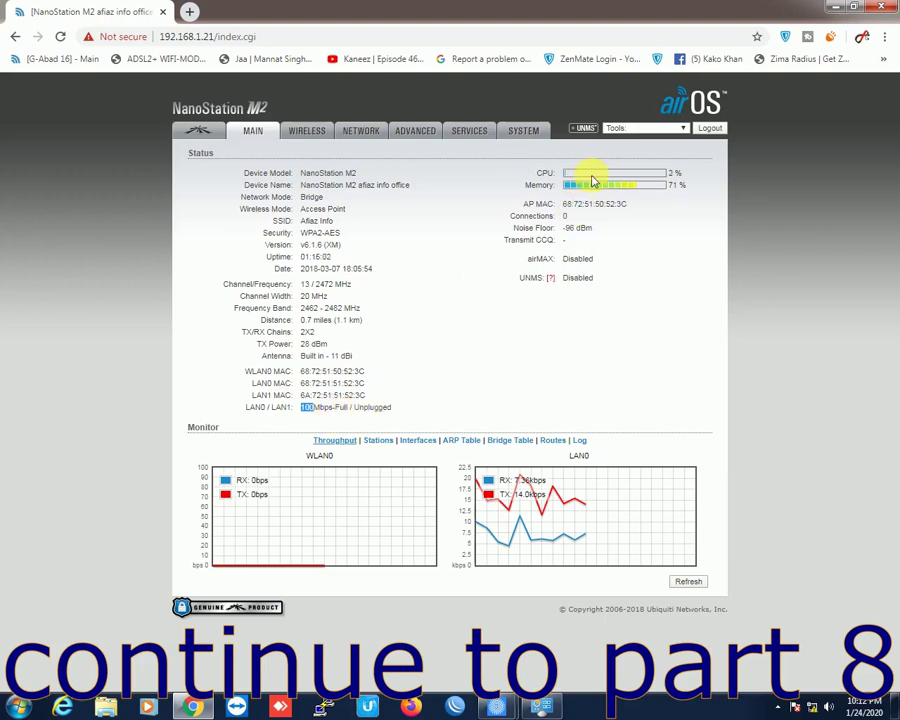
left_click_drag(563, 222, 577, 221)
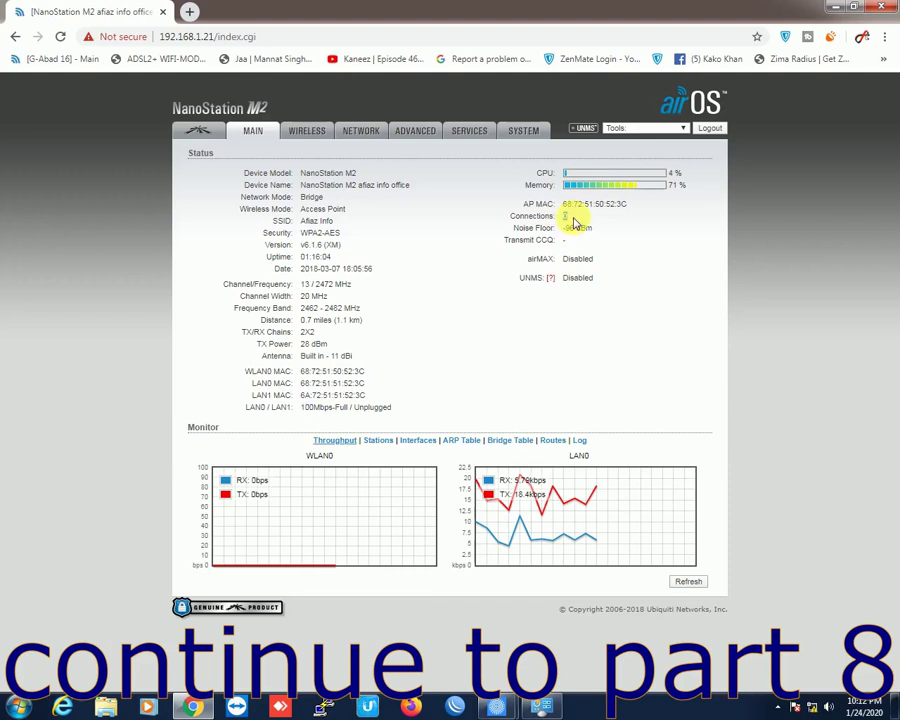